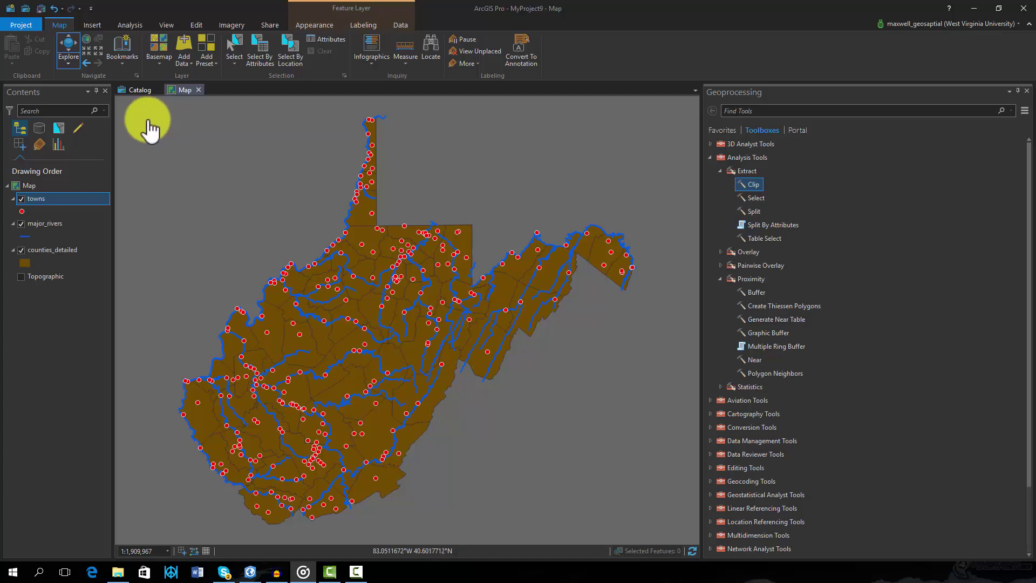
- Bring up the Analysis geoprocessing tools next to the West Virginia towns, rivers and counties map
click(132, 25)
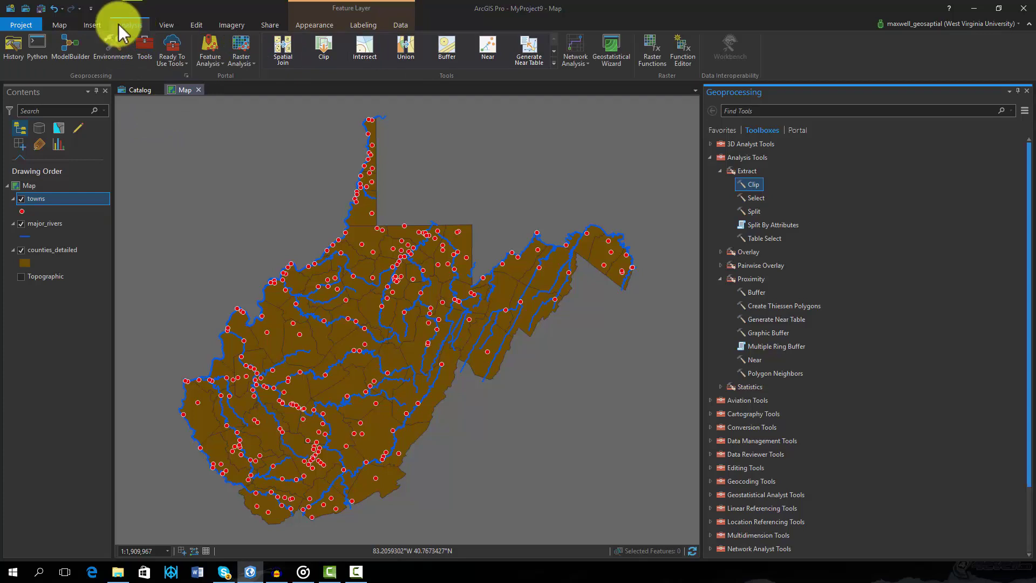
- Start Model 5 and place major_rivers, towns, Buffer and Clip on its canvas
click(57, 50)
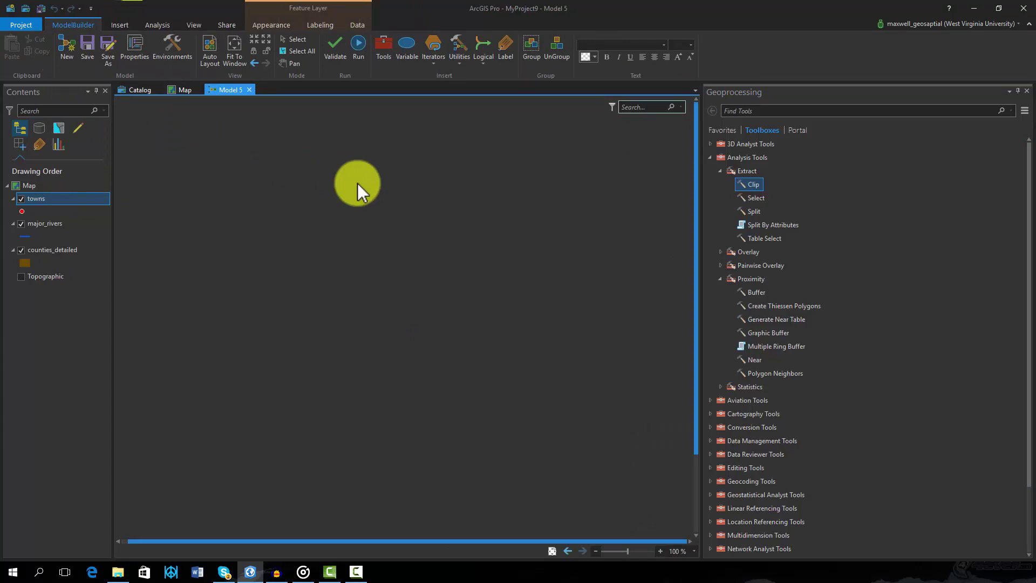
drag(46, 224, 198, 194)
drag(33, 200, 207, 269)
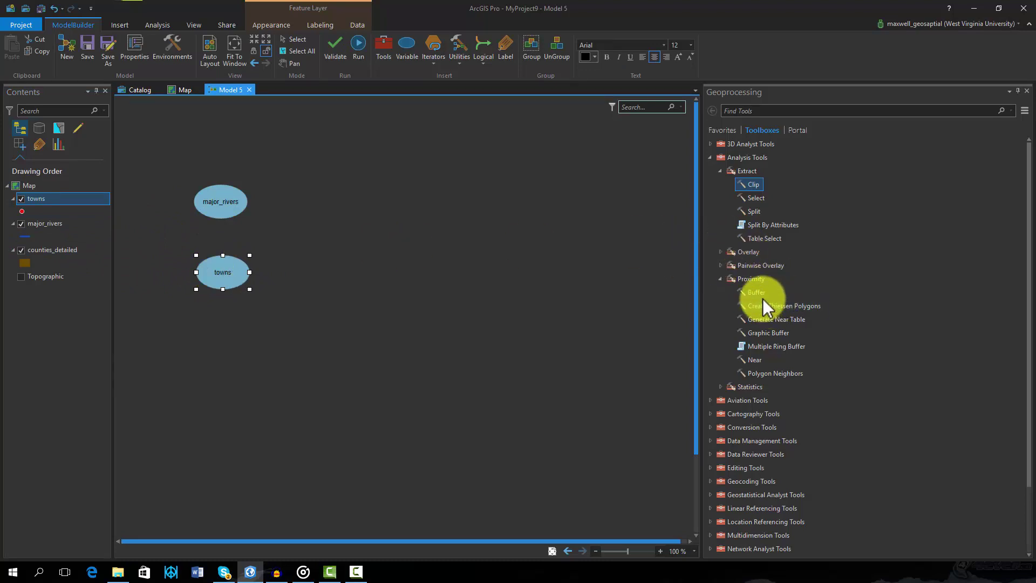
drag(759, 293, 355, 197)
drag(755, 184, 392, 287)
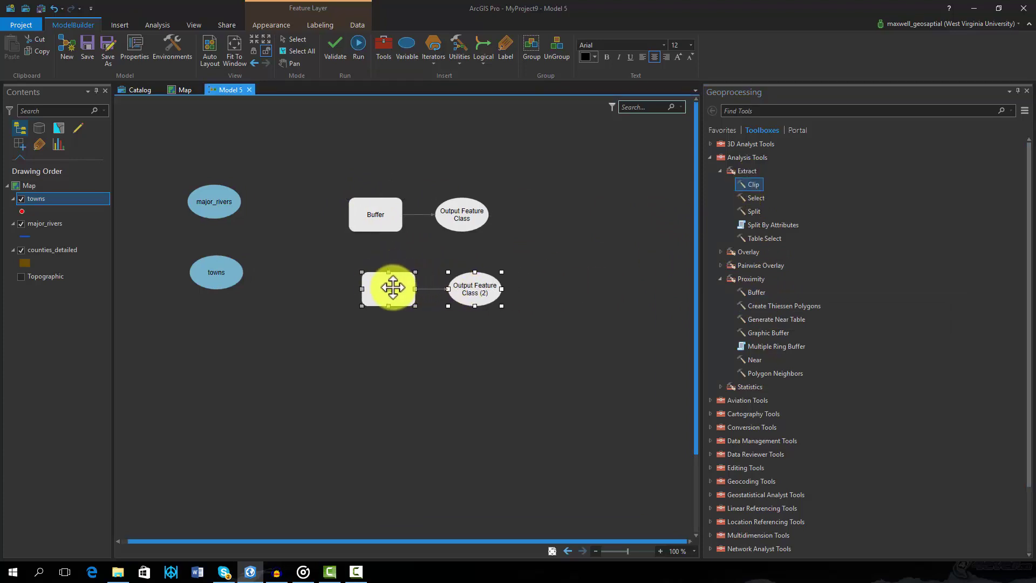
- Set Buffer to use major_rivers, output BufferO, 2 Kilometers distance, dissolving all features
double_click(377, 213)
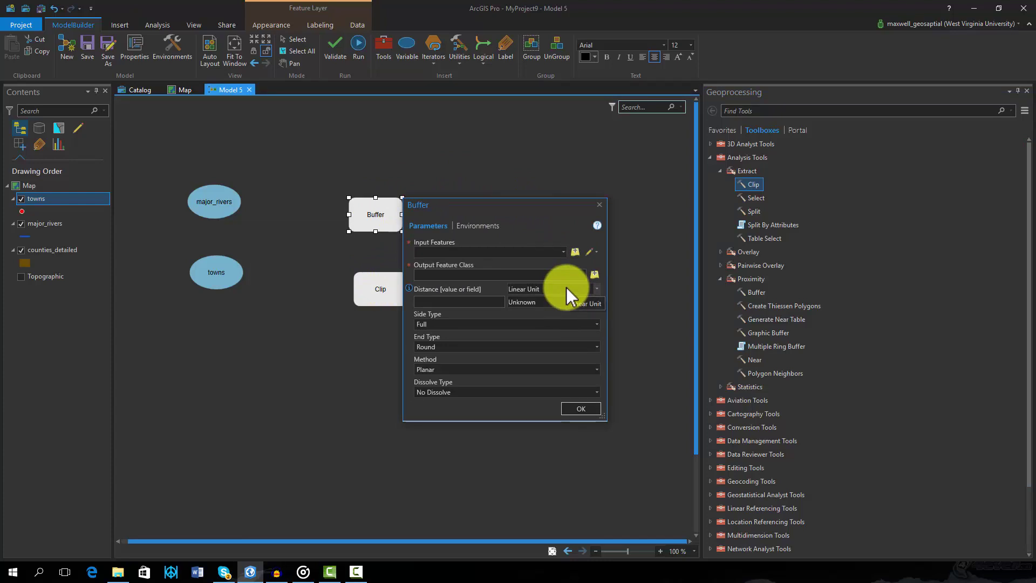
click(563, 252)
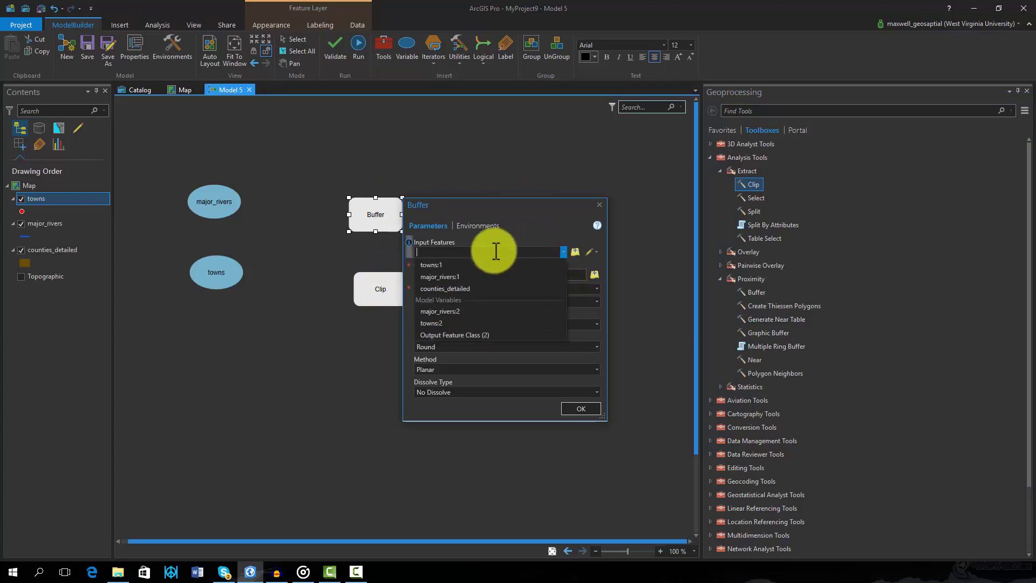
click(446, 308)
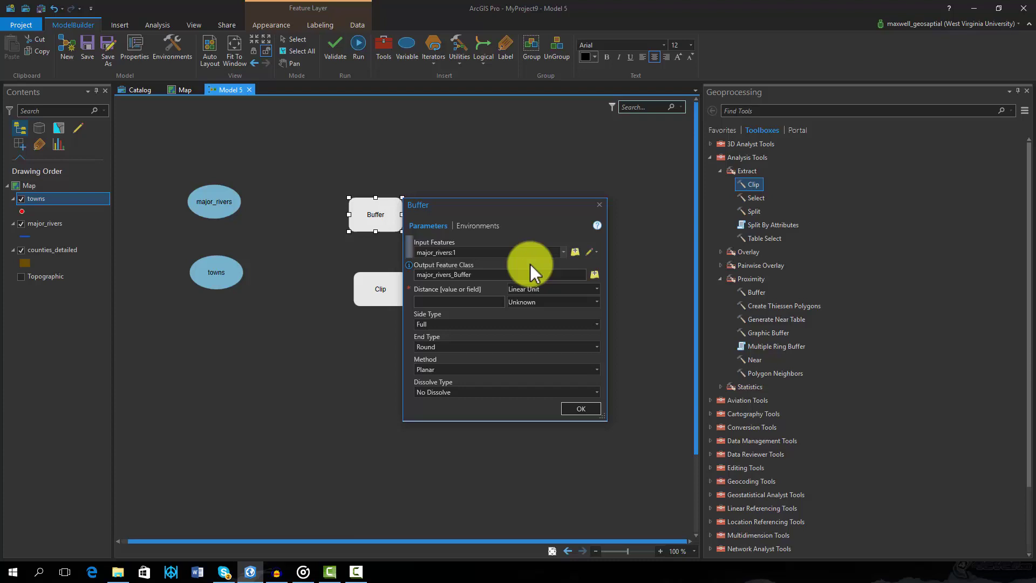
click(526, 274)
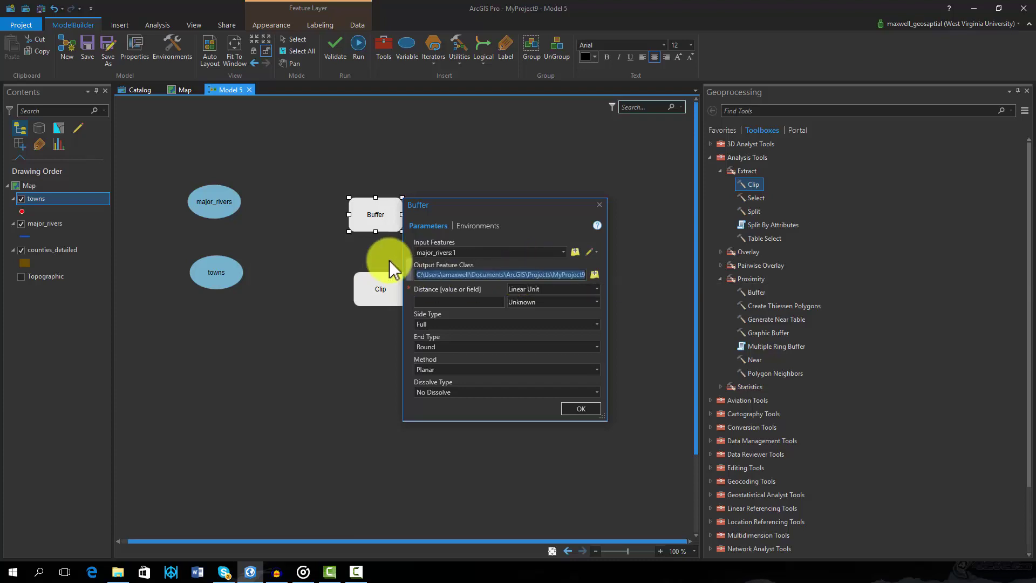
key(BackSpace)
text(Buff)
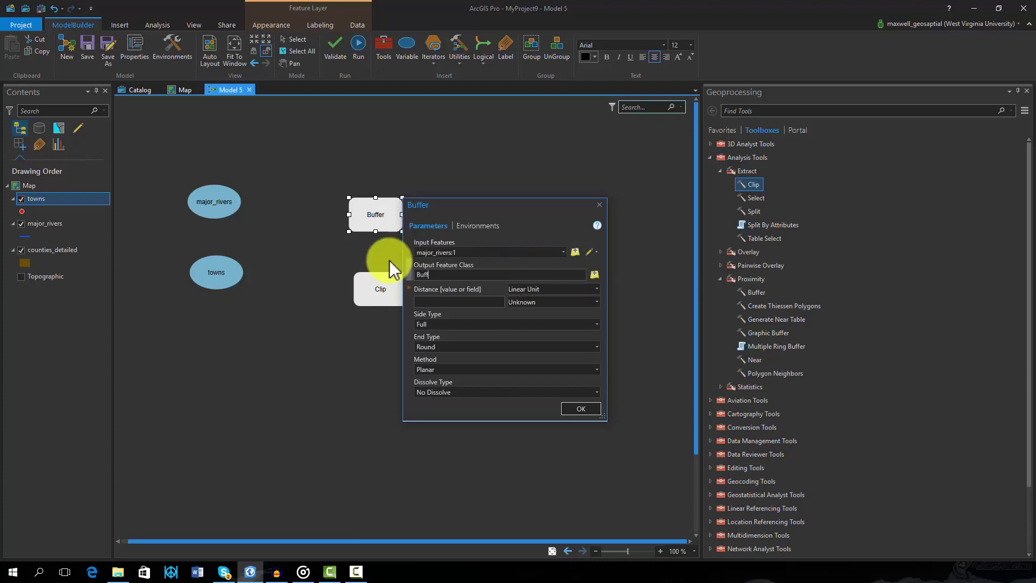
text(ero)
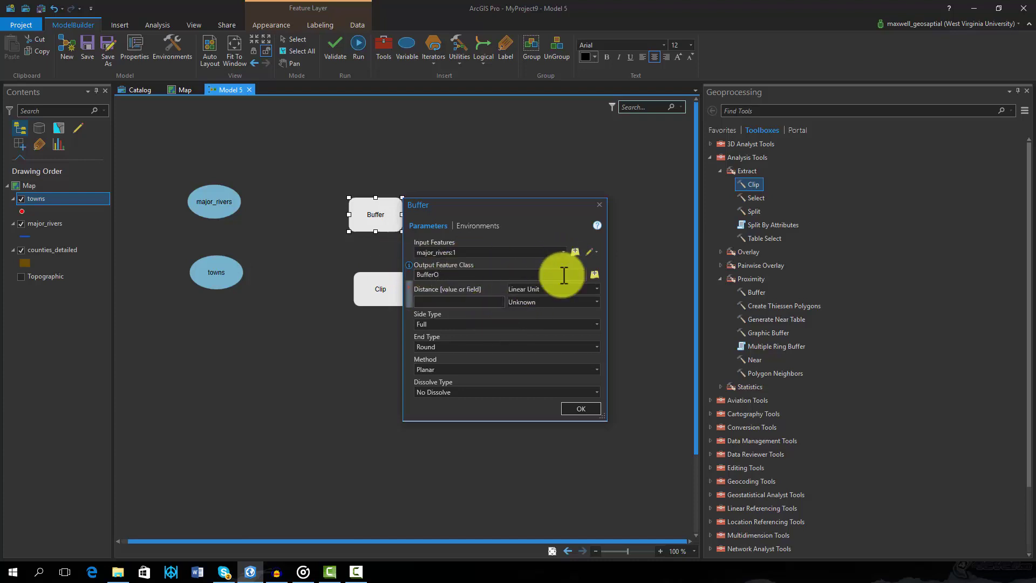
text(2)
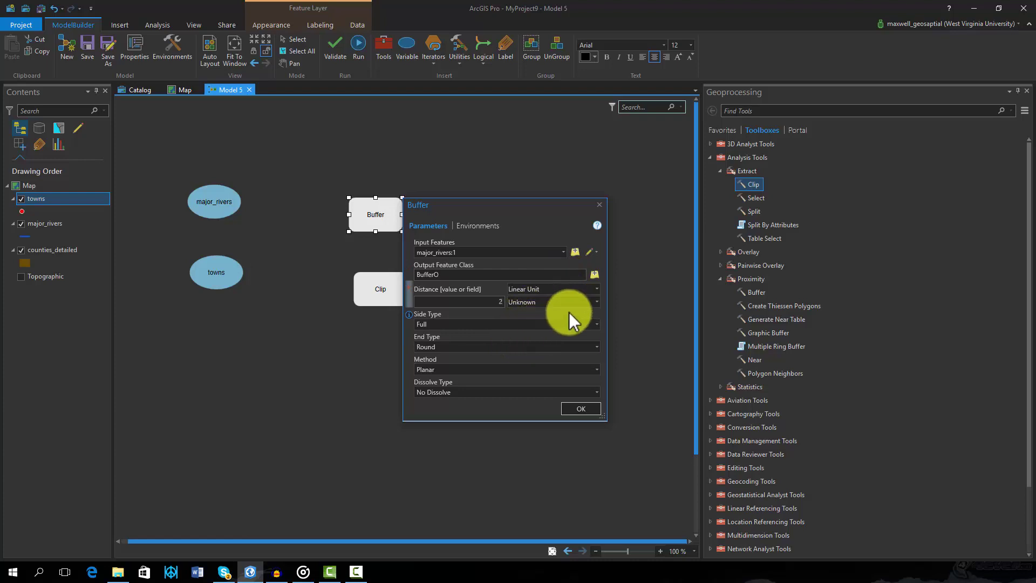
click(596, 302)
click(572, 313)
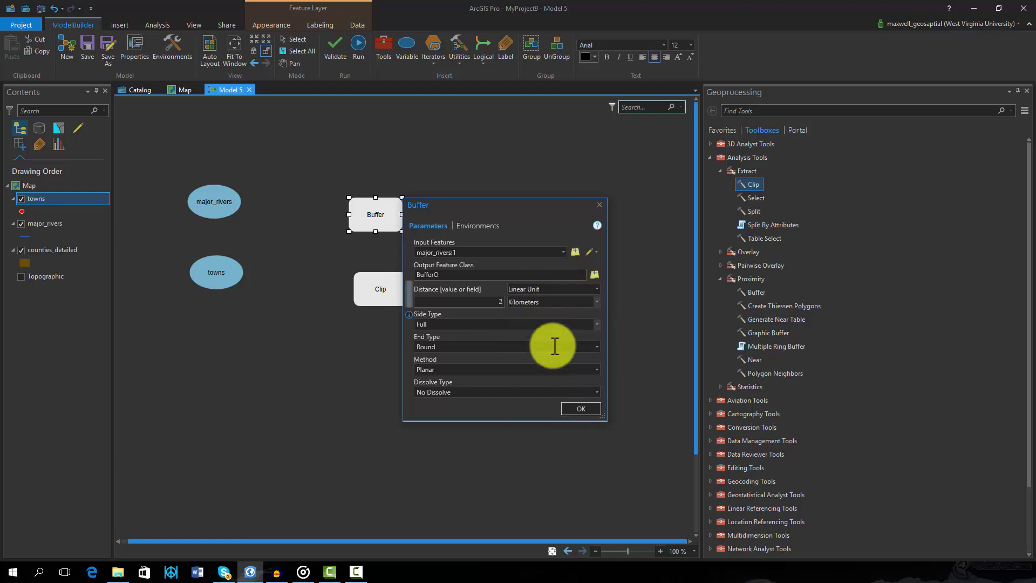
click(594, 393)
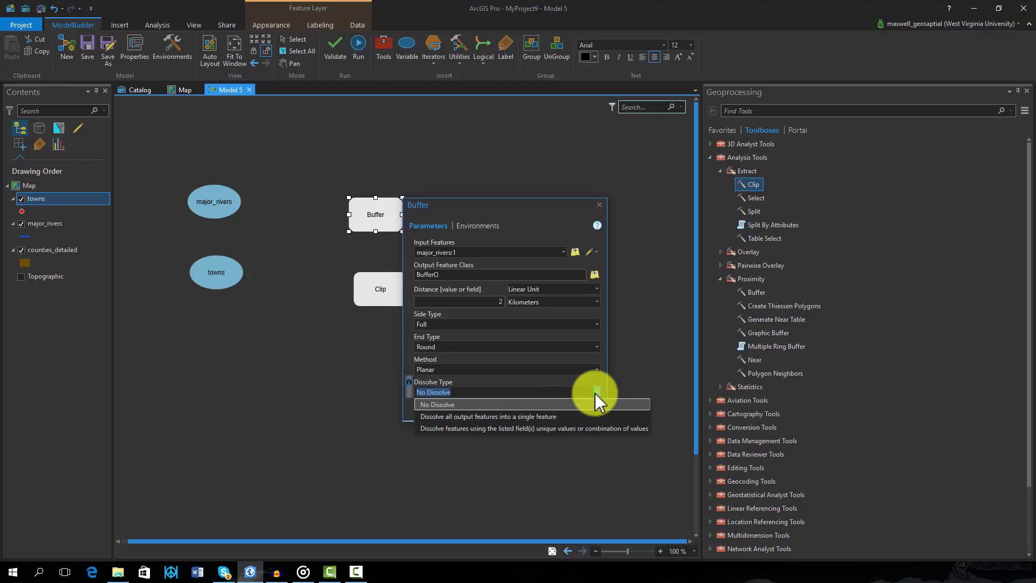
click(538, 413)
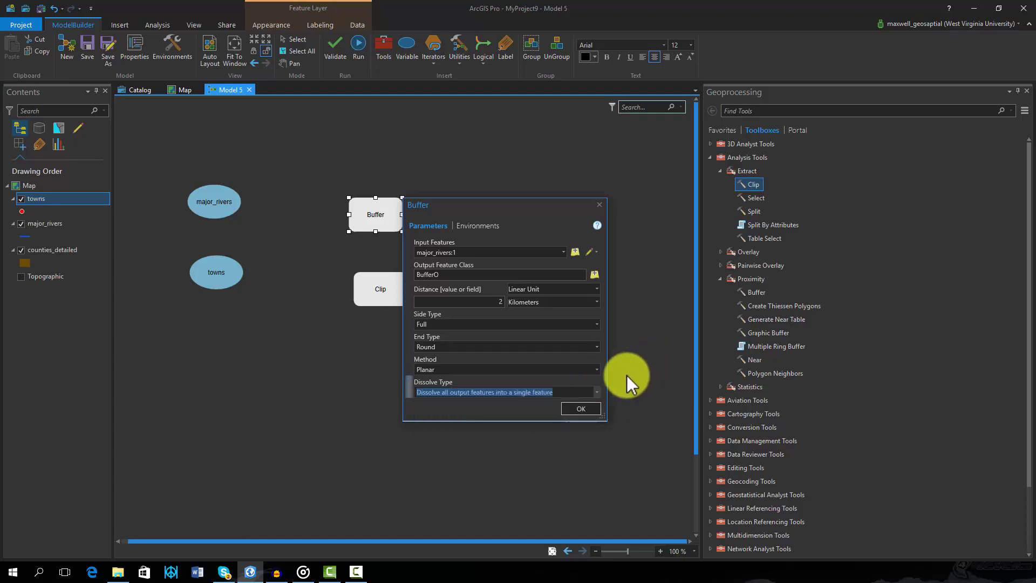
click(576, 409)
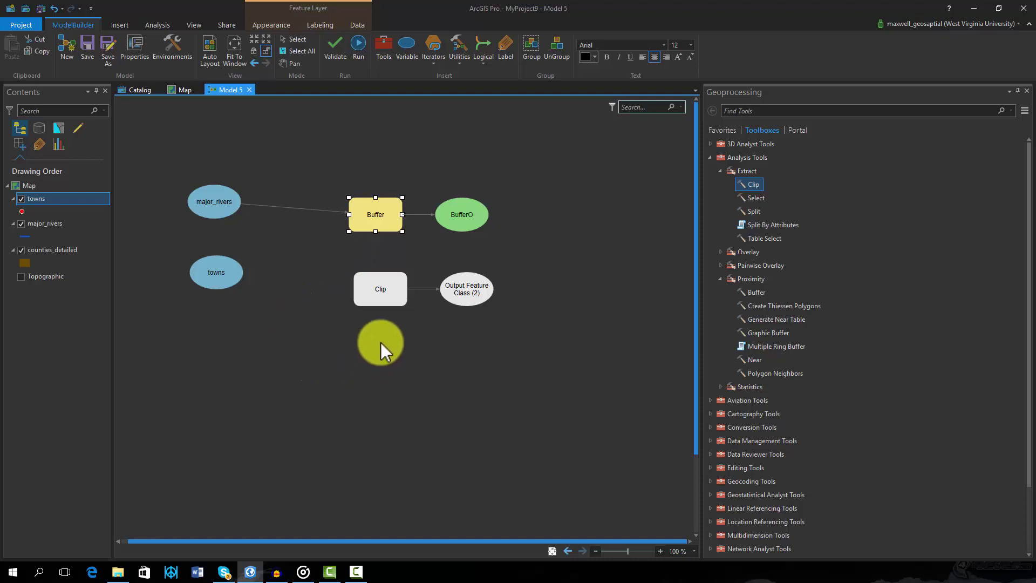
- Configure Clip with towns as input, BufferO as clip features and output ClipO
right_click(382, 291)
click(386, 300)
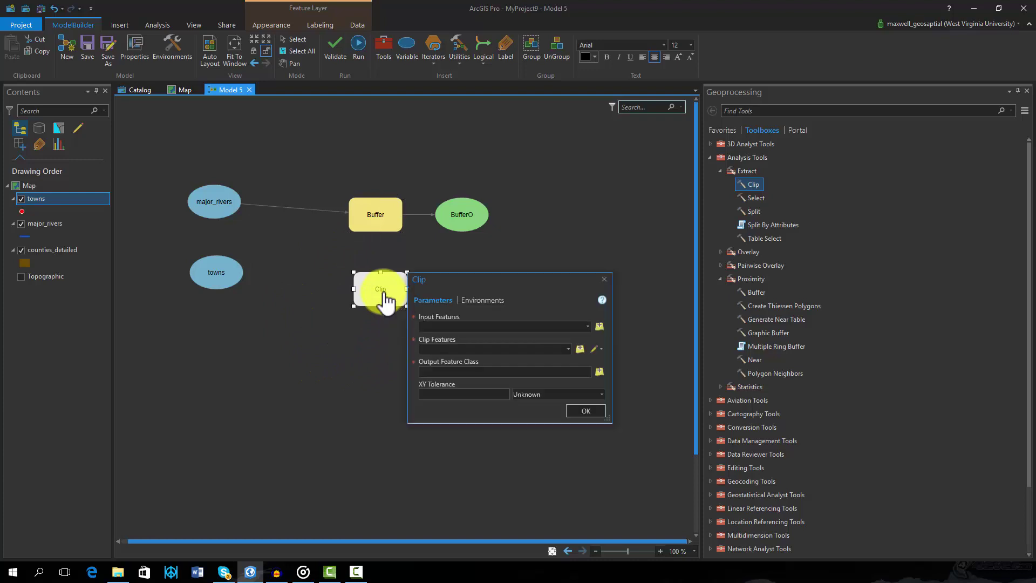
click(588, 327)
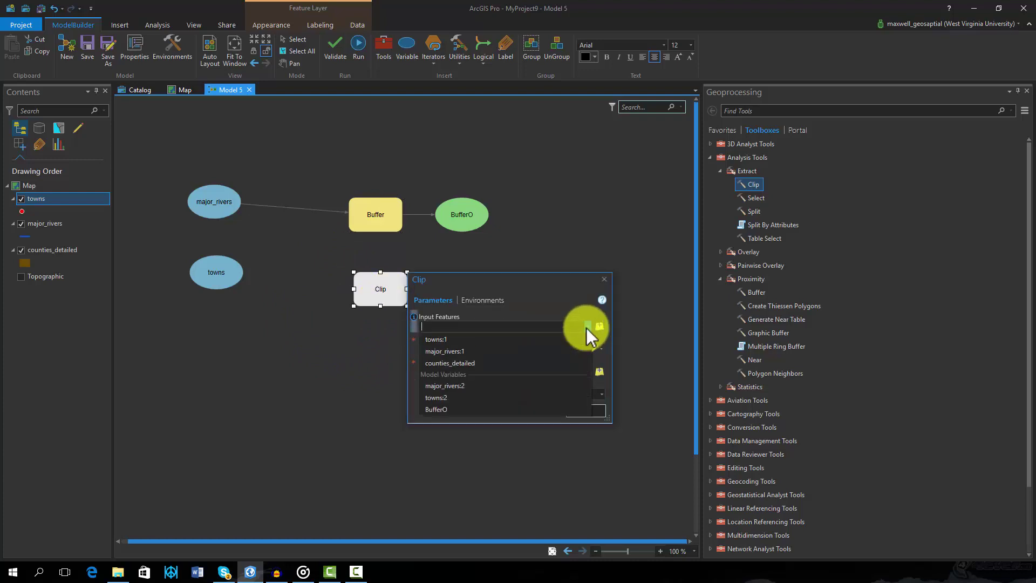
click(436, 394)
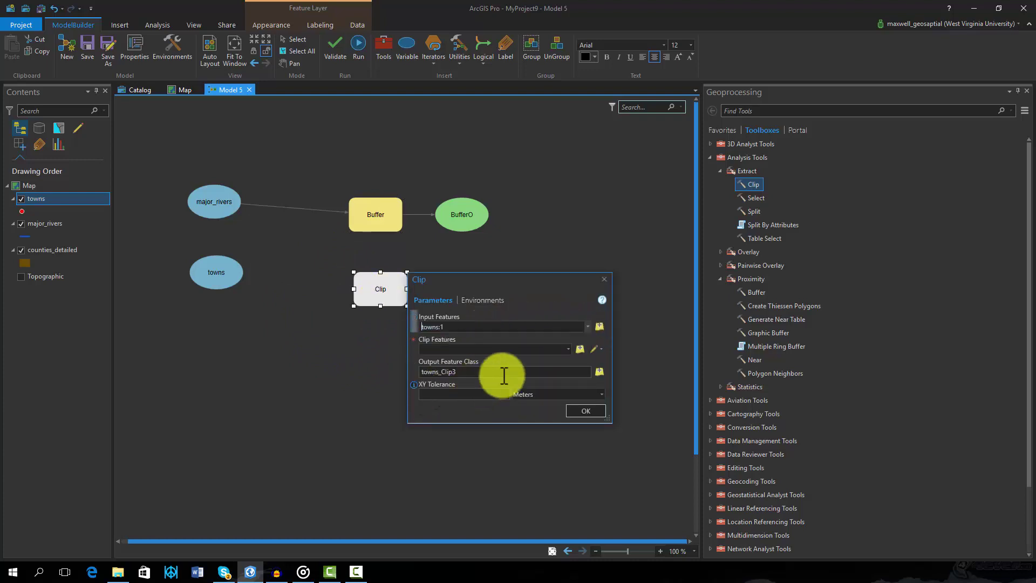
click(568, 348)
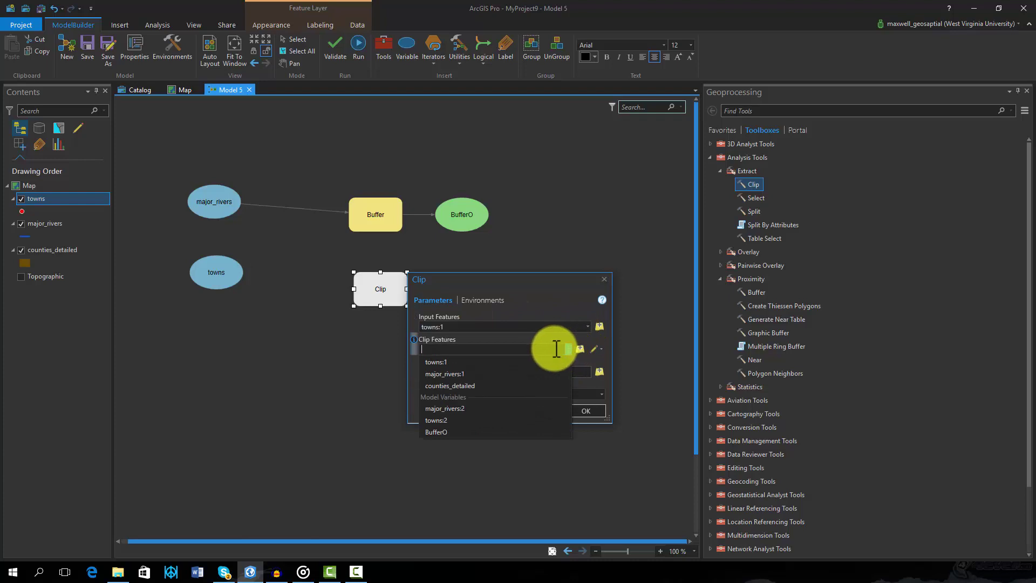
click(430, 431)
key(BackSpace)
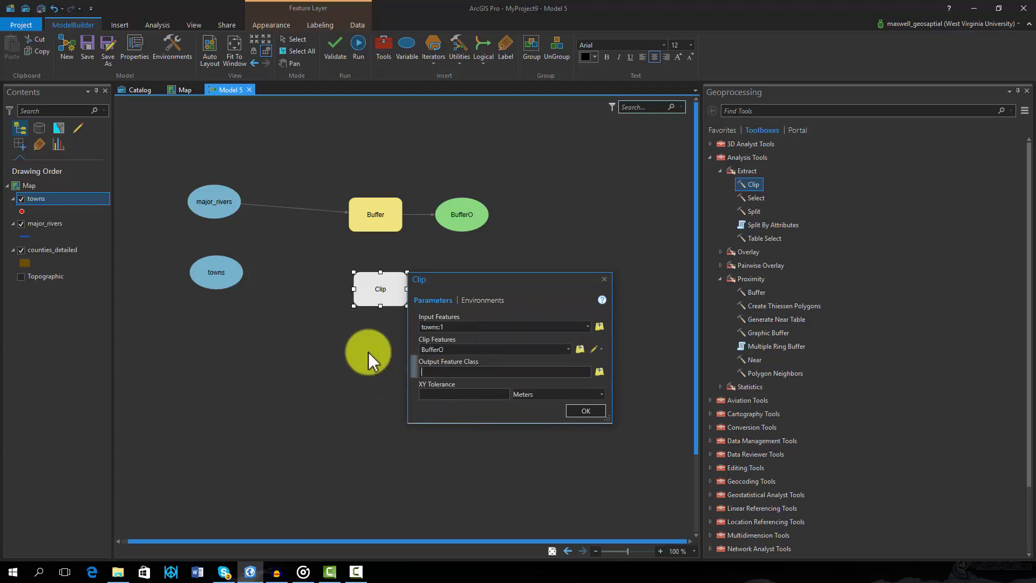
text(ClipO)
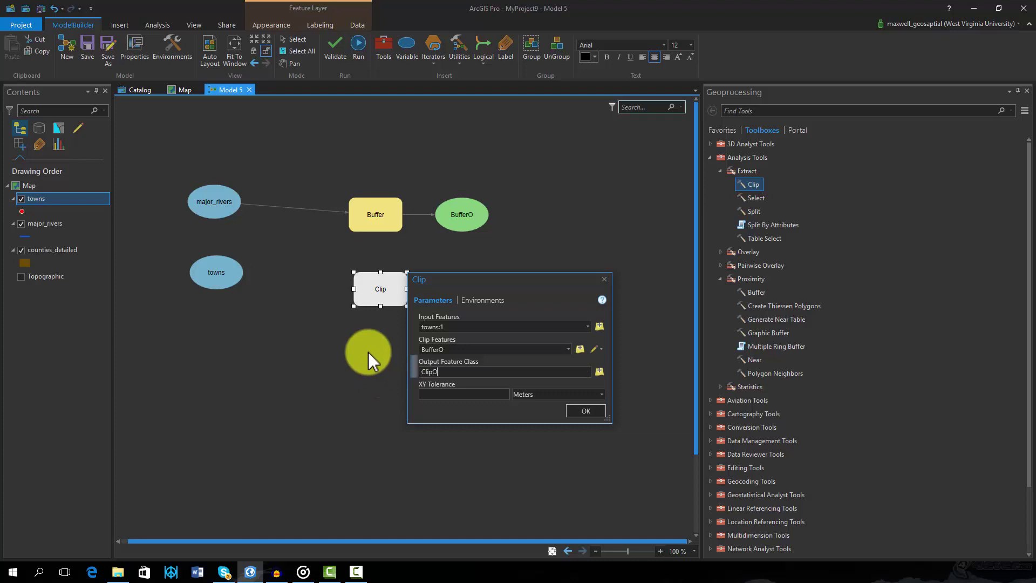
click(593, 408)
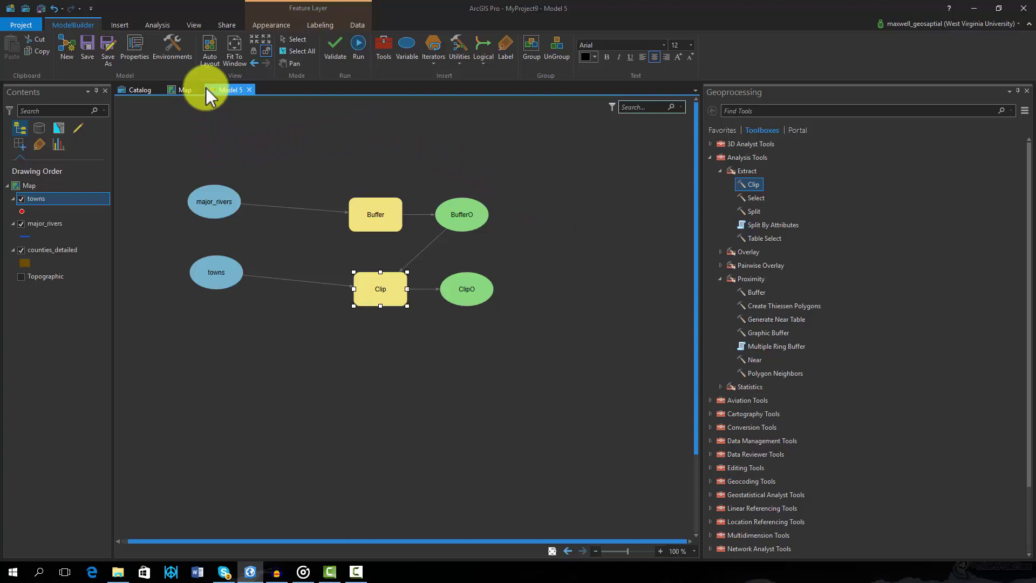
- Auto-arrange the diagram and save the model as Final_Model
click(210, 51)
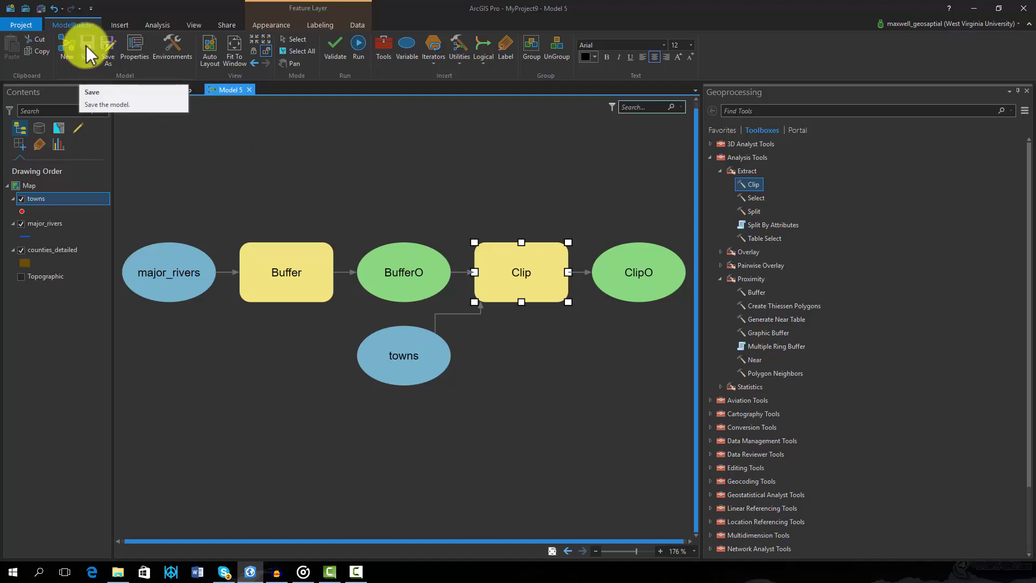
click(108, 51)
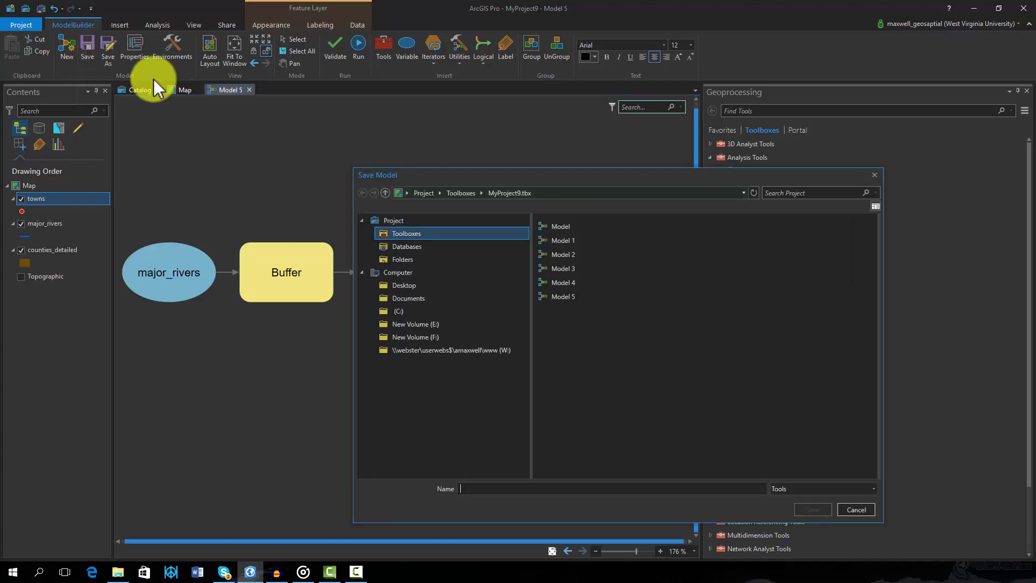
click(484, 474)
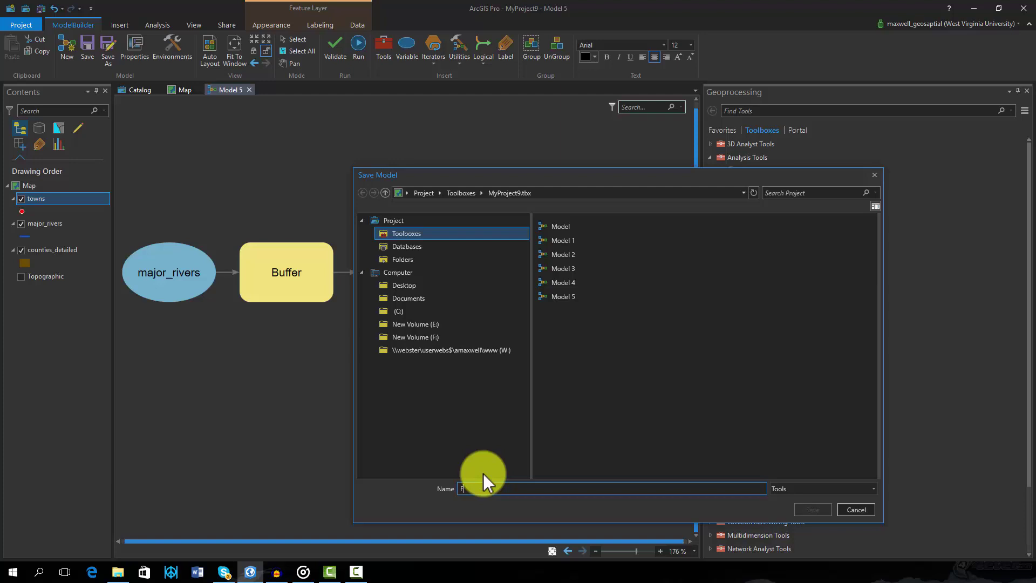
text(Final_Model)
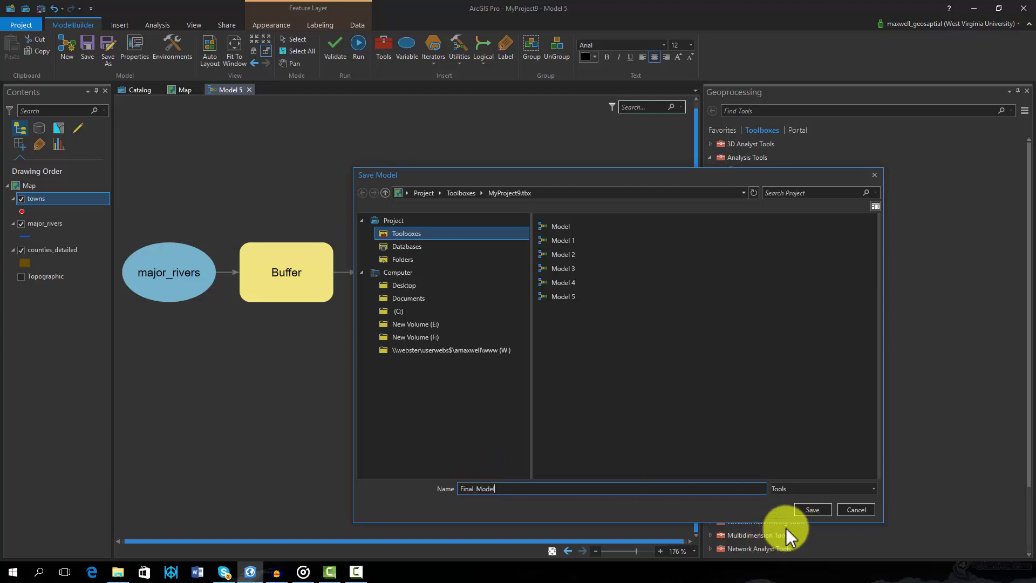
click(810, 509)
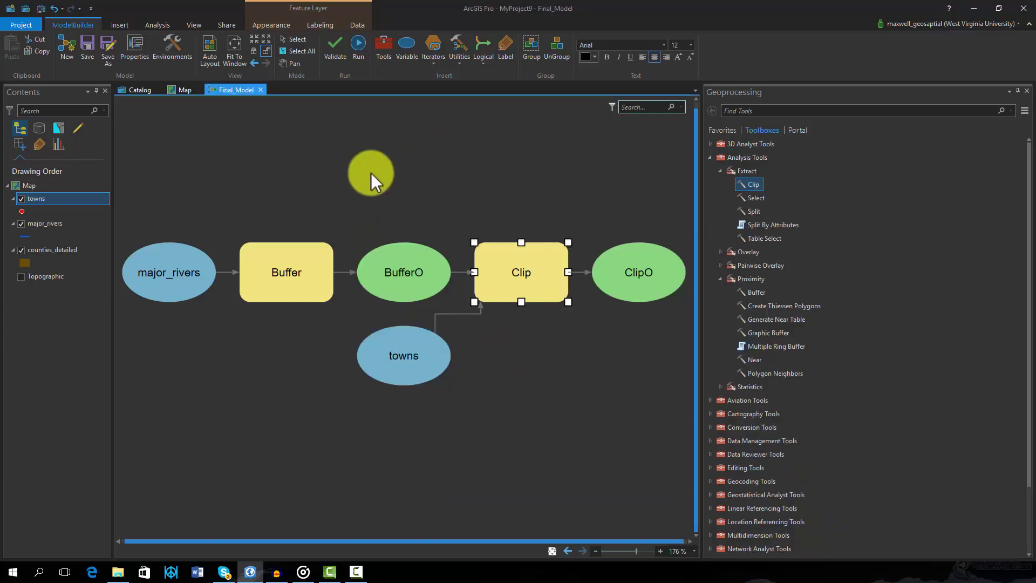
- Set the ClipO output to be added to the map display
right_click(384, 268)
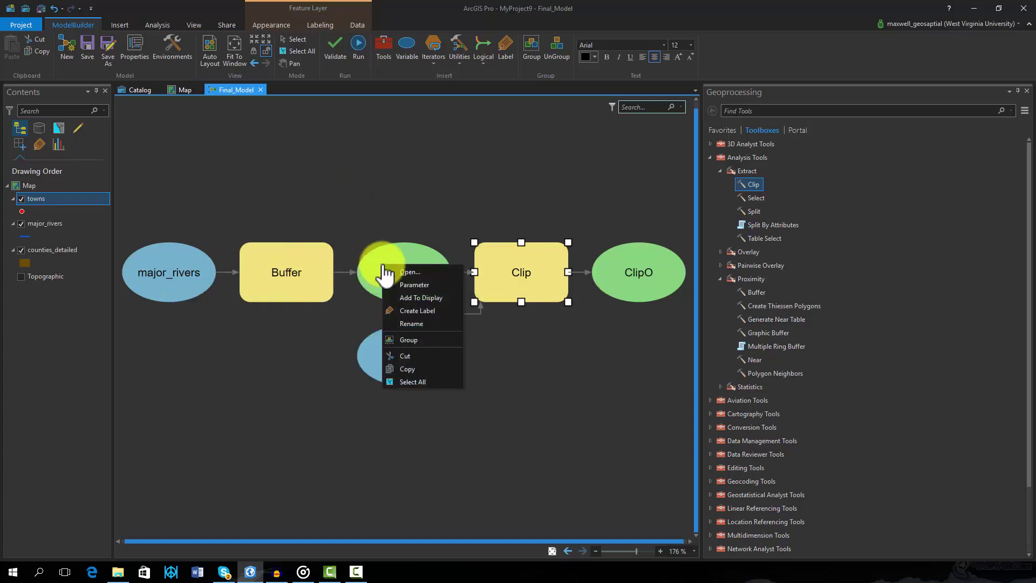
click(463, 307)
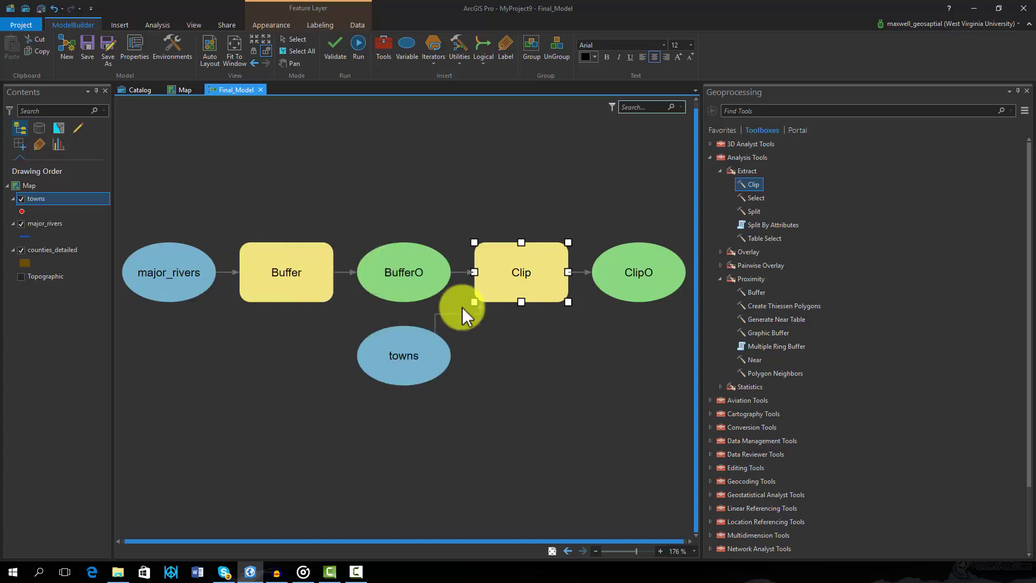
right_click(619, 276)
click(655, 308)
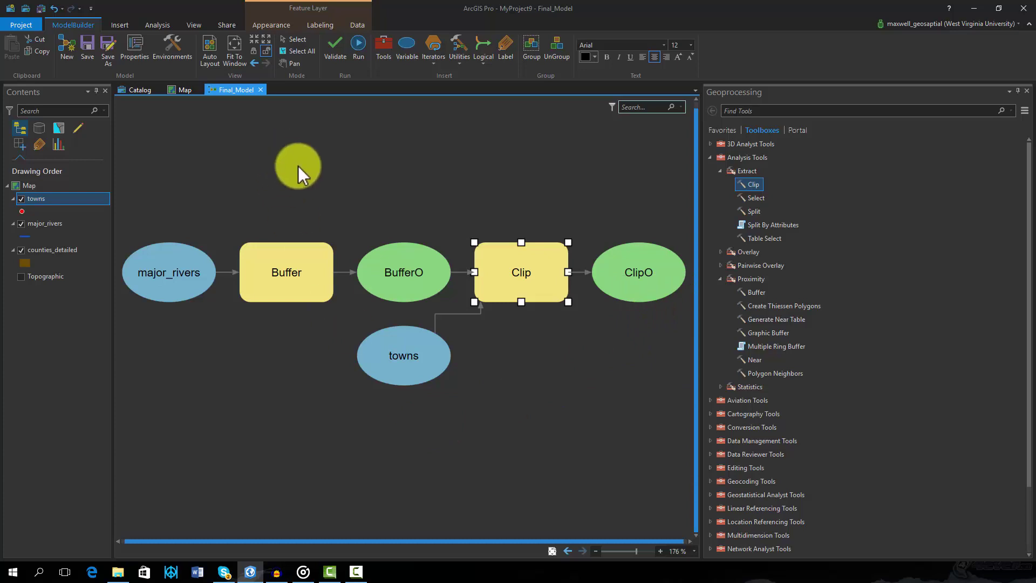
- Run Final_Model and close the completed processing report
click(361, 47)
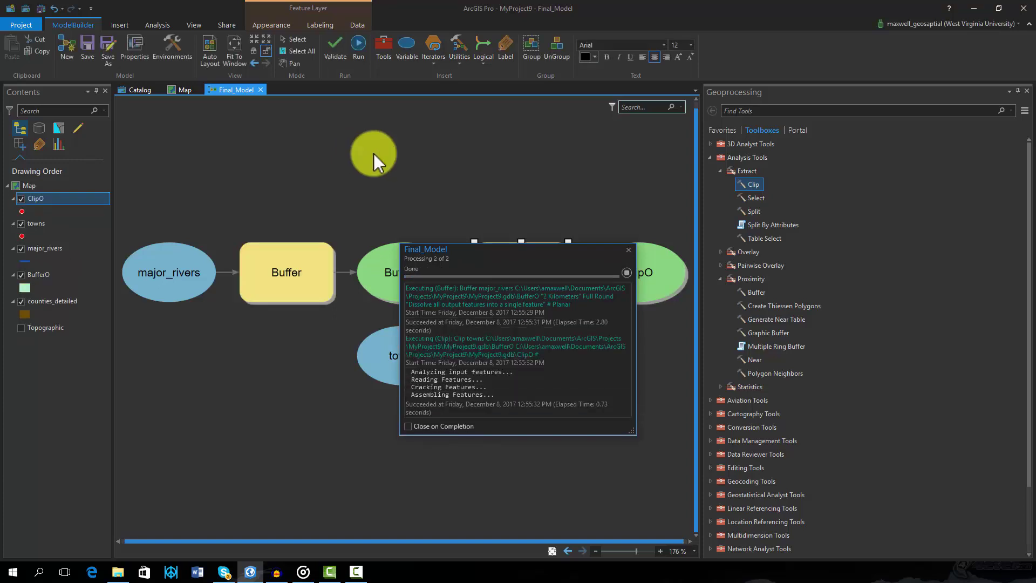
click(629, 251)
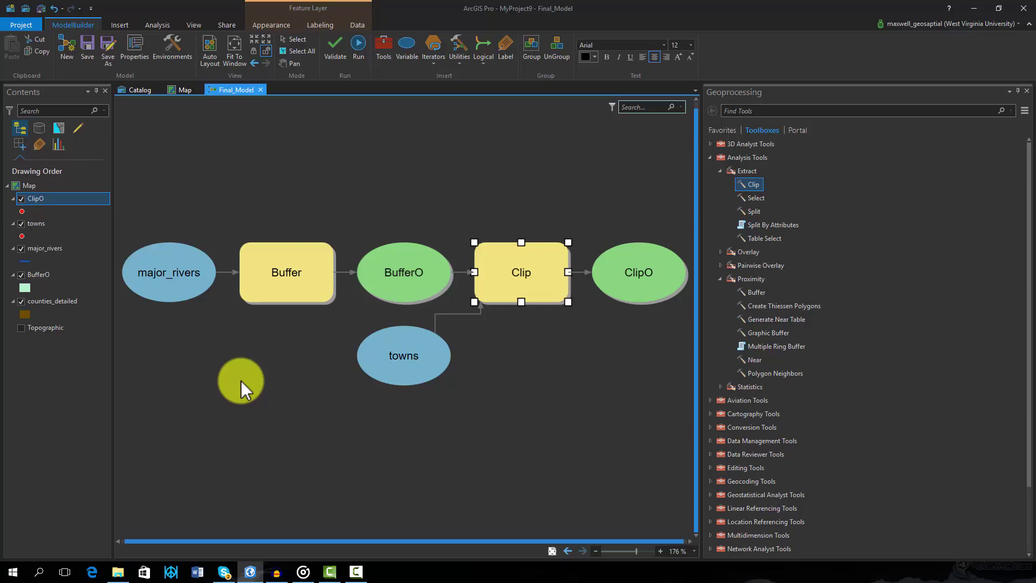
- View the results on the map, zoomed in with the towns layer hidden
click(179, 91)
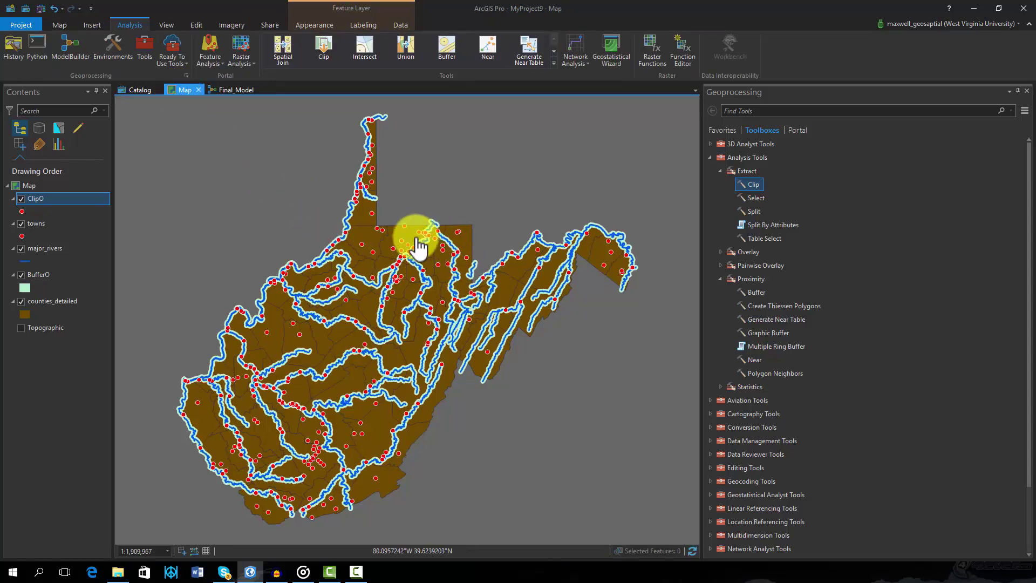
scroll(421, 241, up, 6)
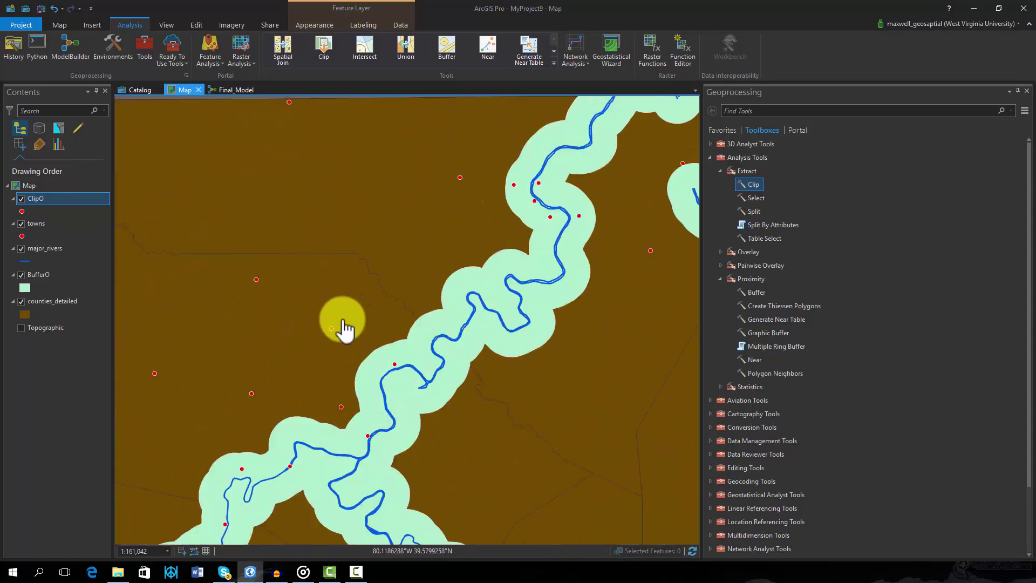
click(21, 224)
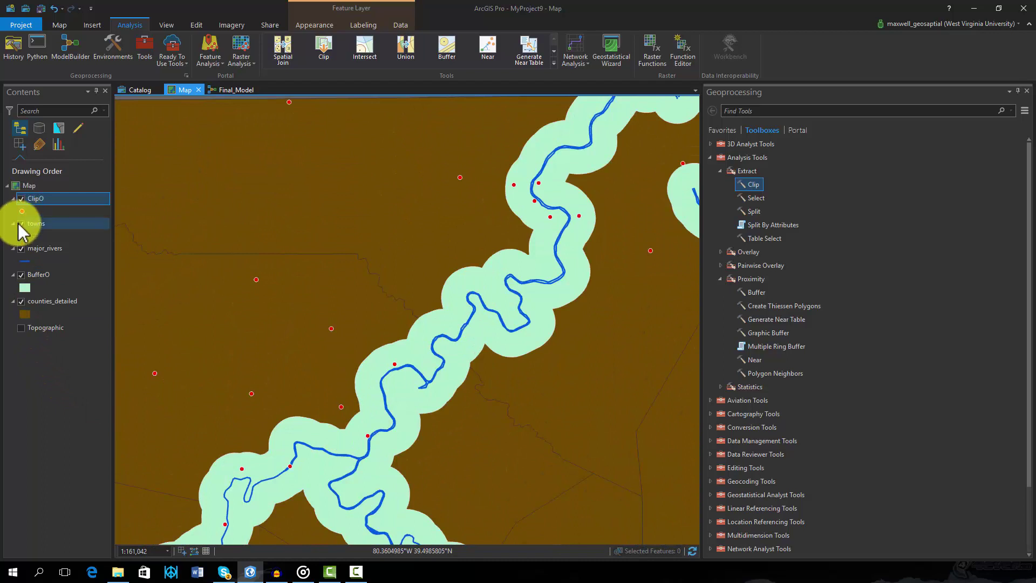
scroll(386, 350, down, 2)
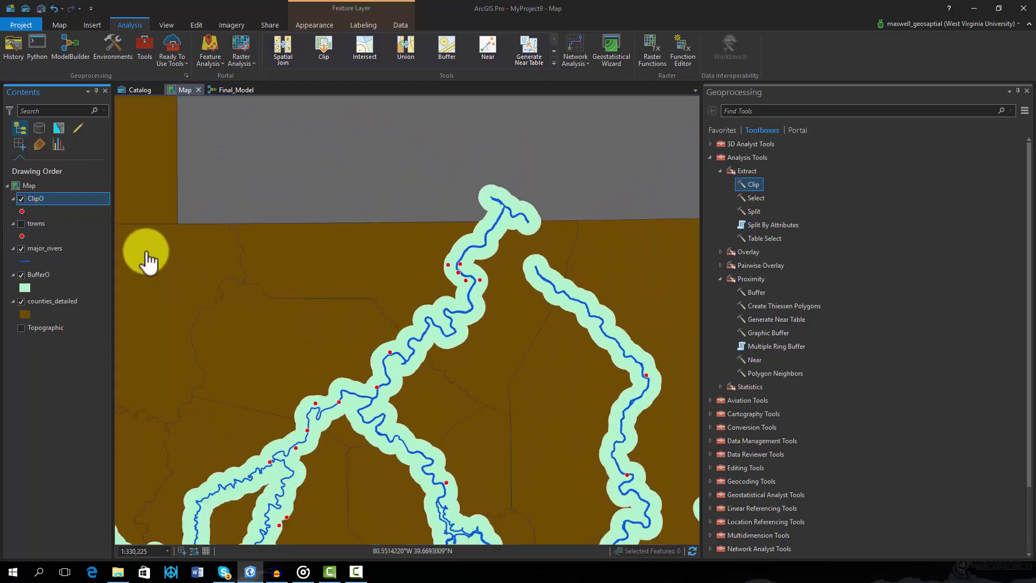
- Review the ClipO attribute table, then return to the Final_Model diagram
right_click(39, 200)
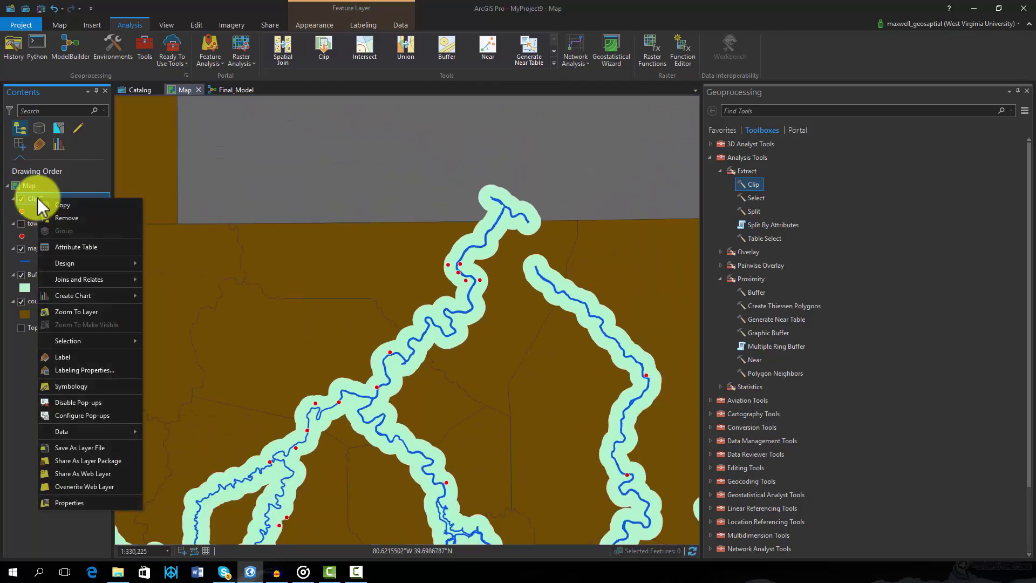
click(66, 247)
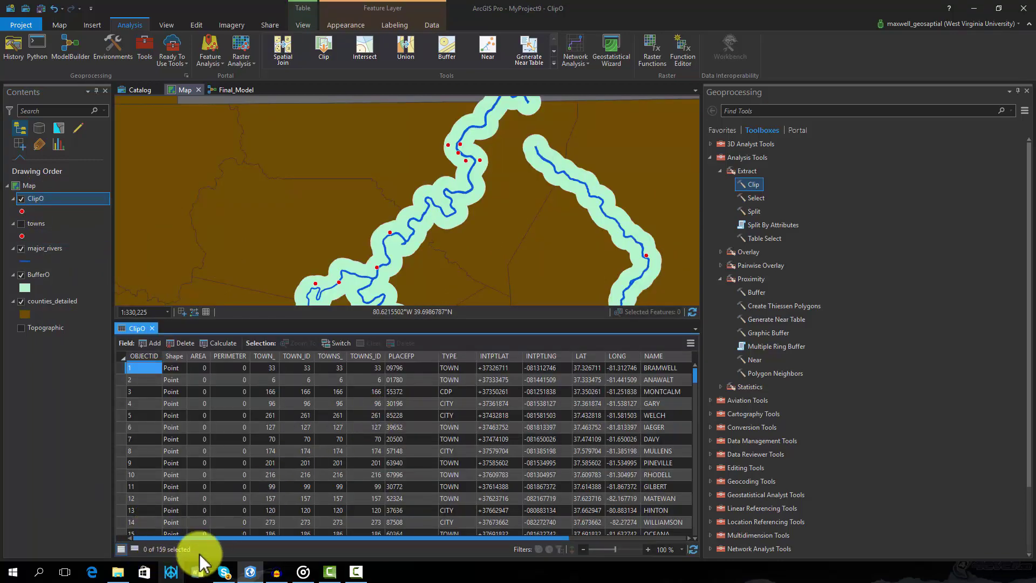
click(152, 329)
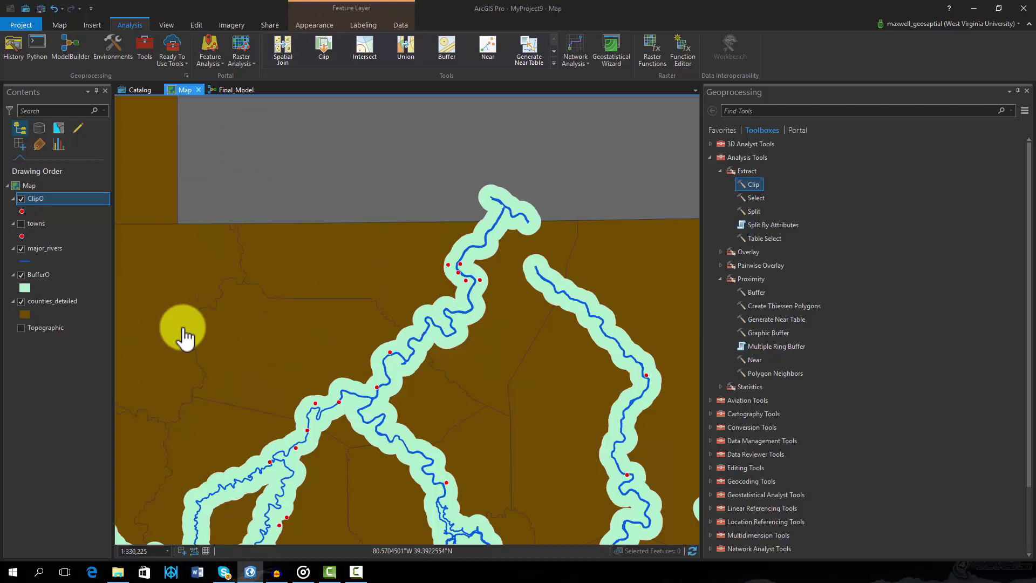
click(231, 89)
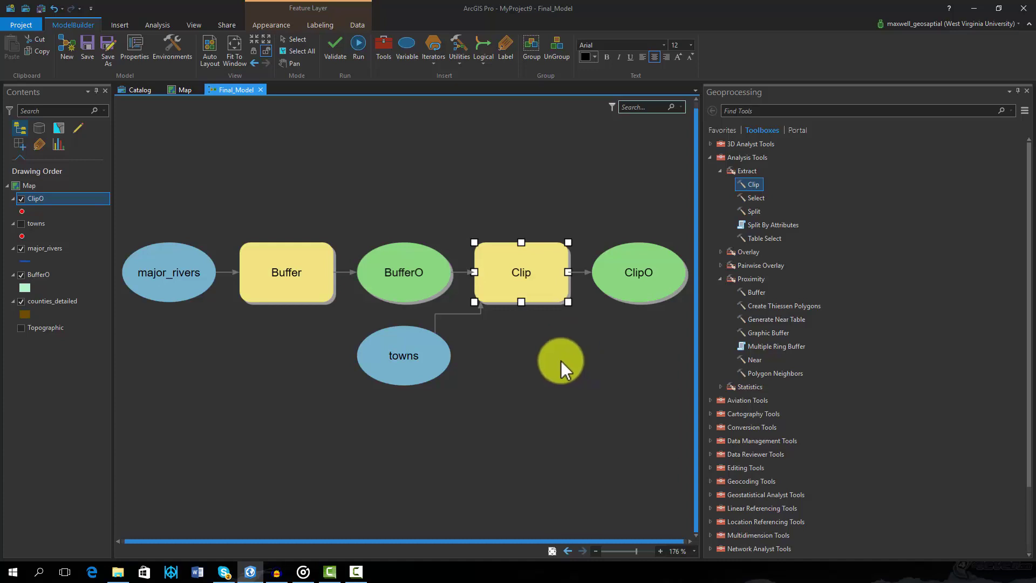
- Flag the major_rivers and towns inputs and the BufferO and ClipO outputs as parameters
right_click(162, 278)
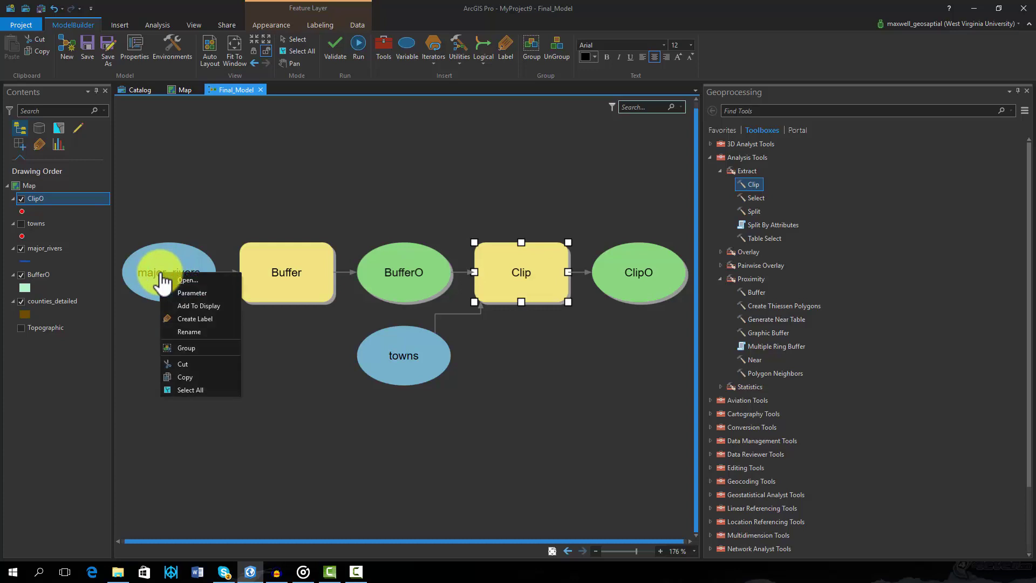
click(196, 293)
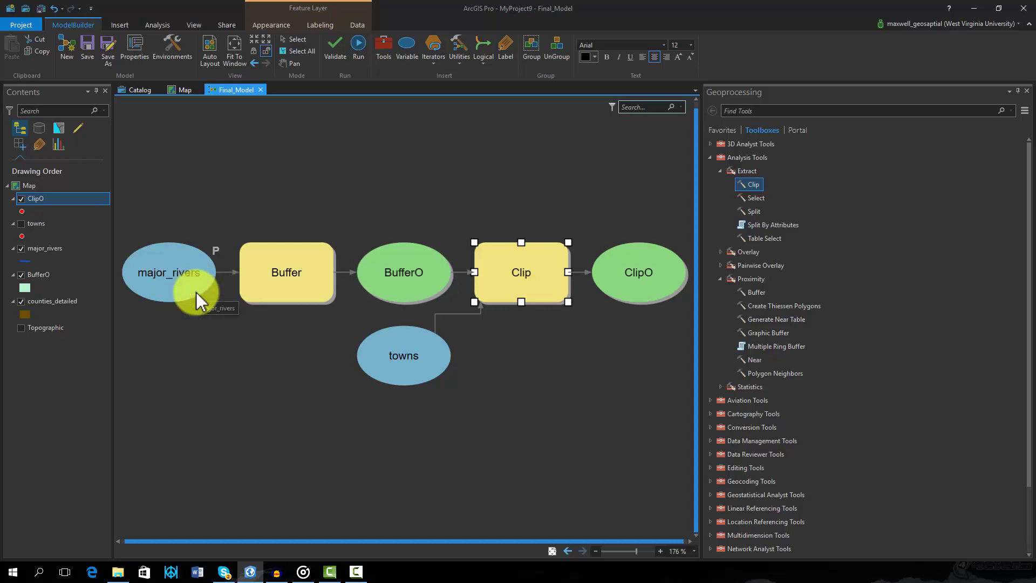
right_click(398, 360)
click(430, 380)
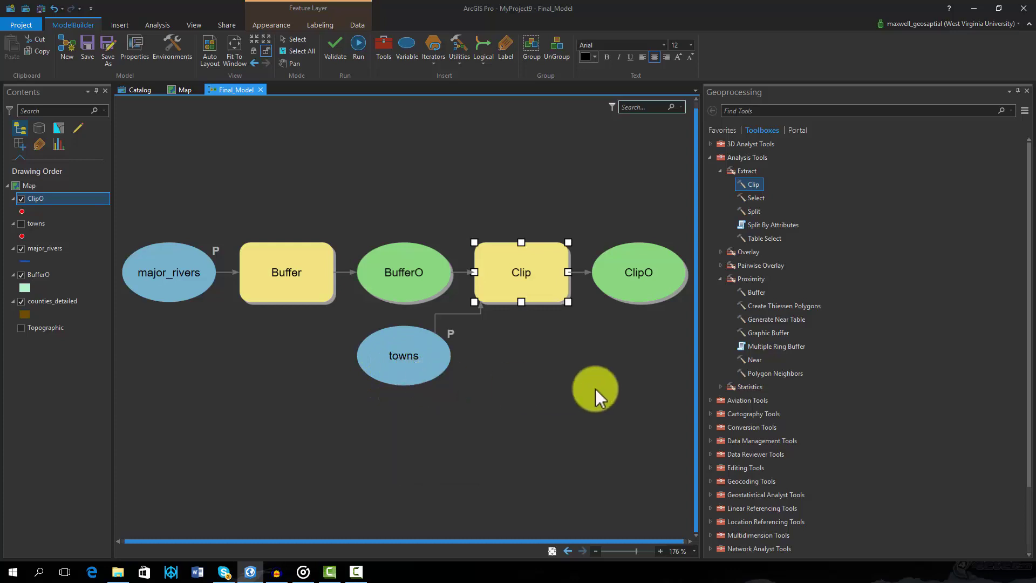
right_click(396, 289)
click(416, 304)
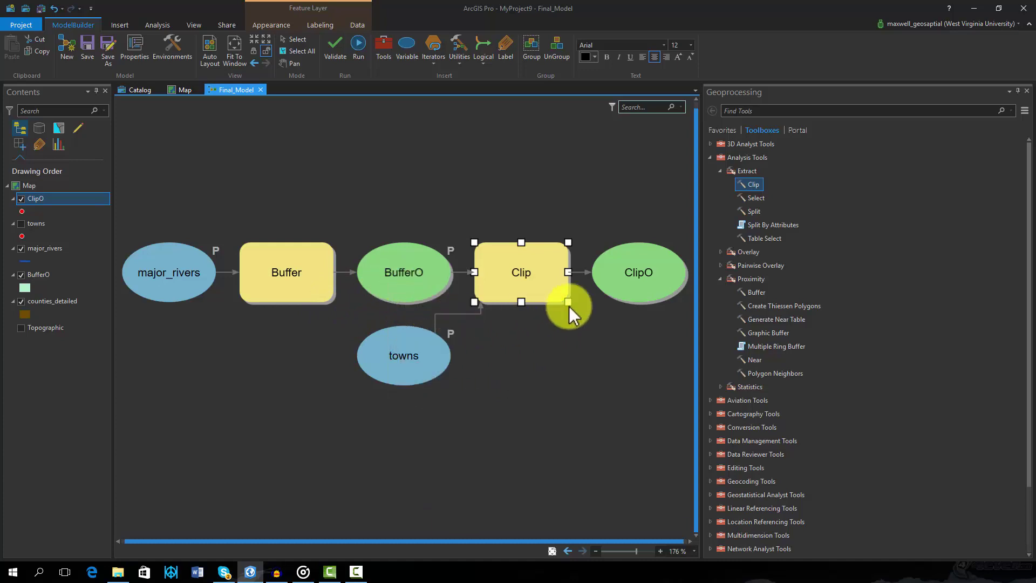
right_click(640, 273)
click(657, 282)
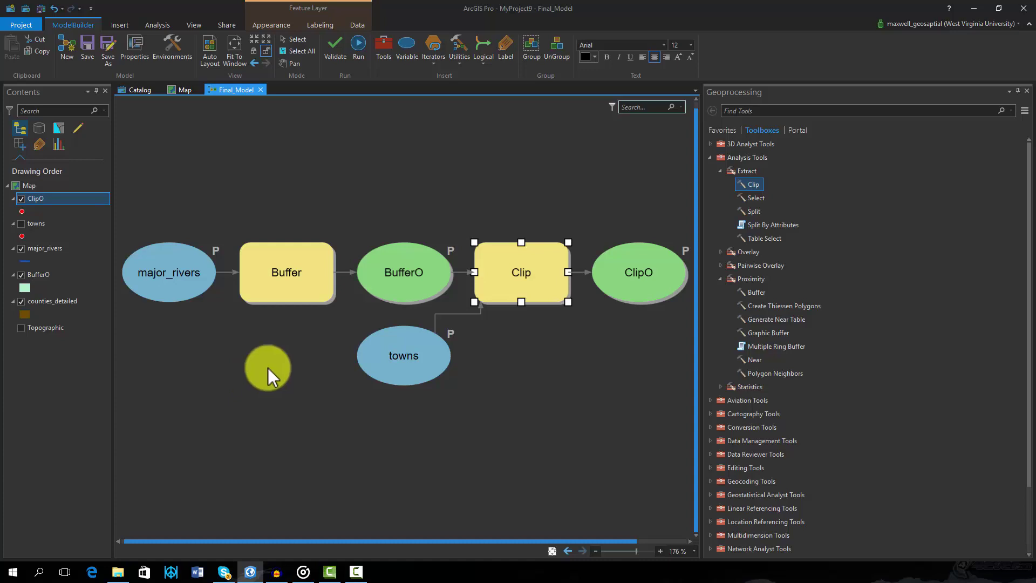
- Create Distance and Dissolve Type variables from the Buffer tool's parameters
right_click(293, 273)
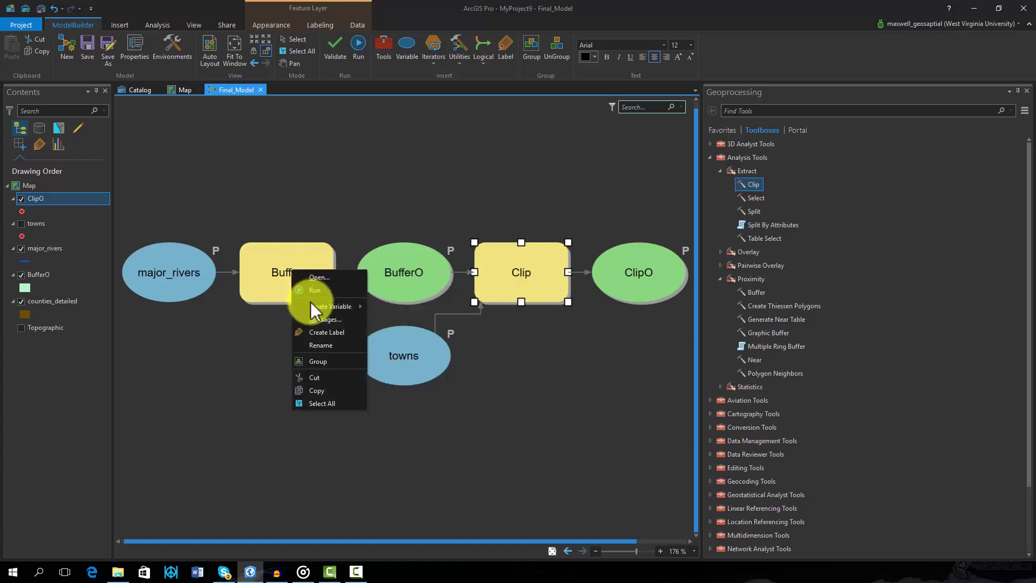
mouse_move(313, 308)
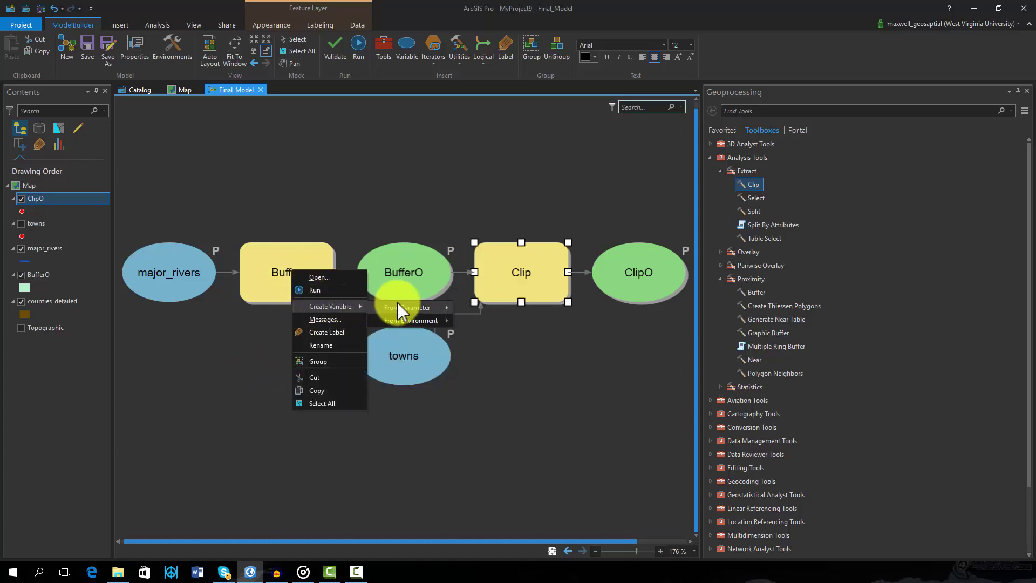
mouse_move(398, 306)
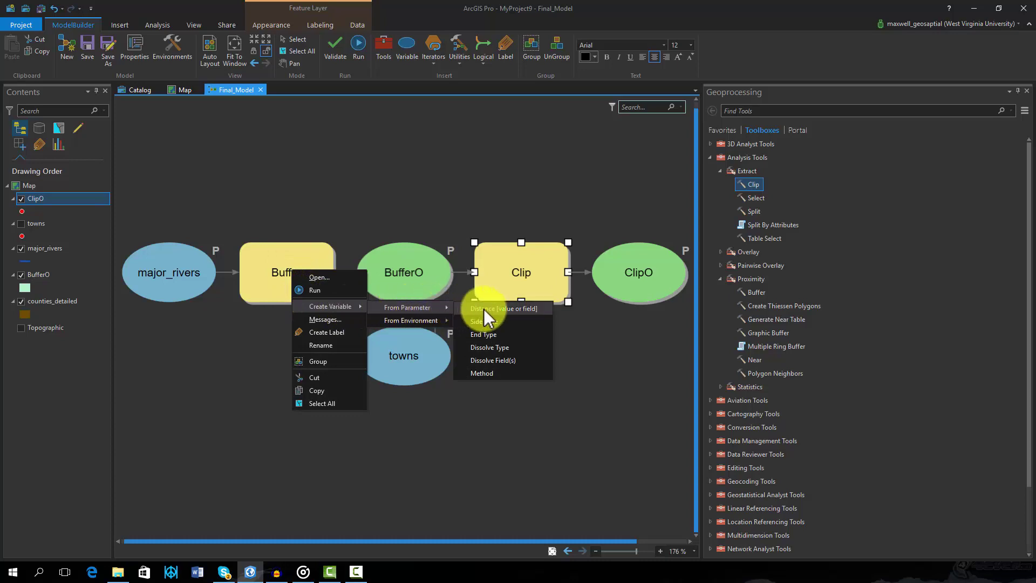
click(483, 309)
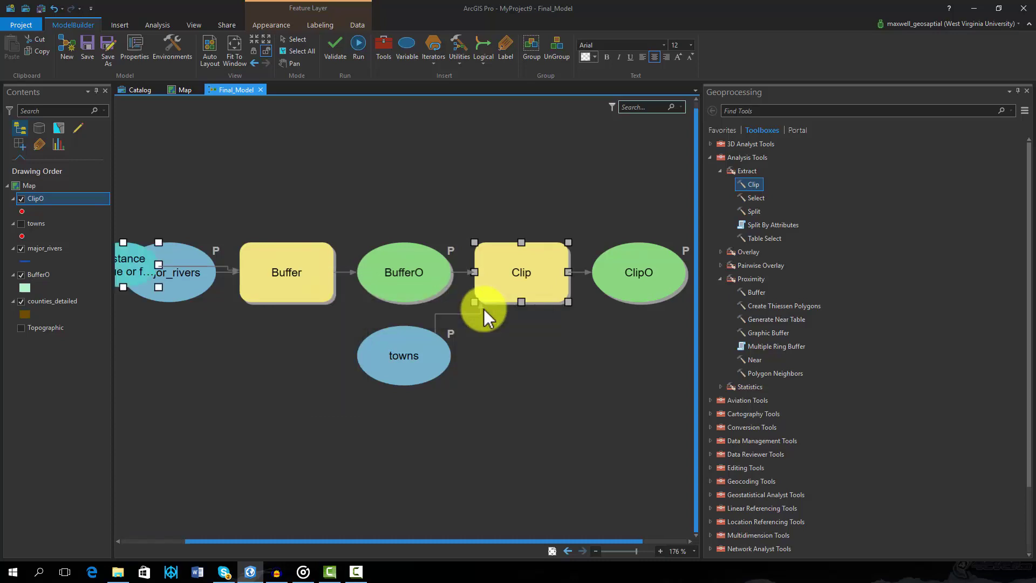
right_click(274, 270)
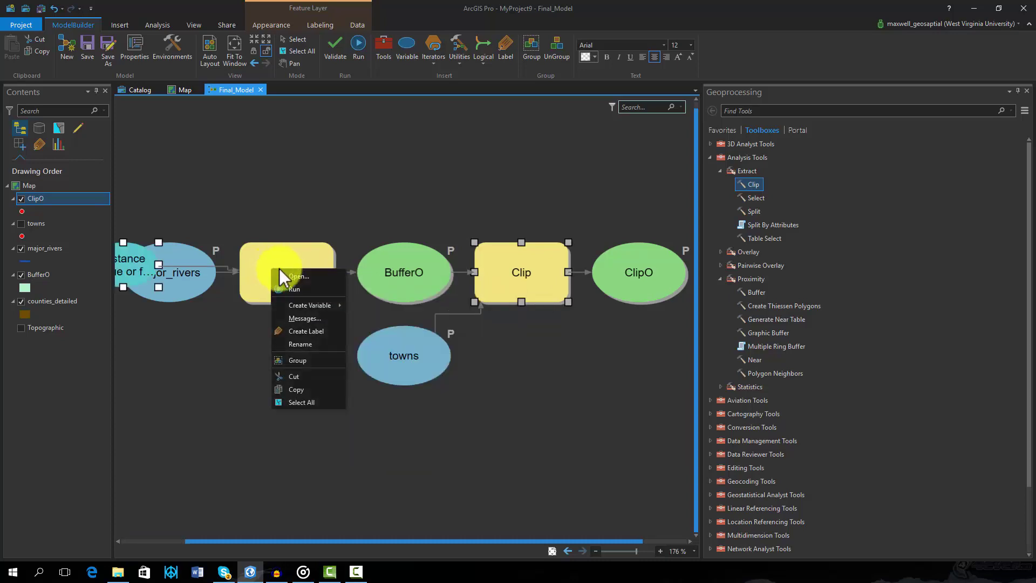
mouse_move(303, 307)
mouse_move(366, 305)
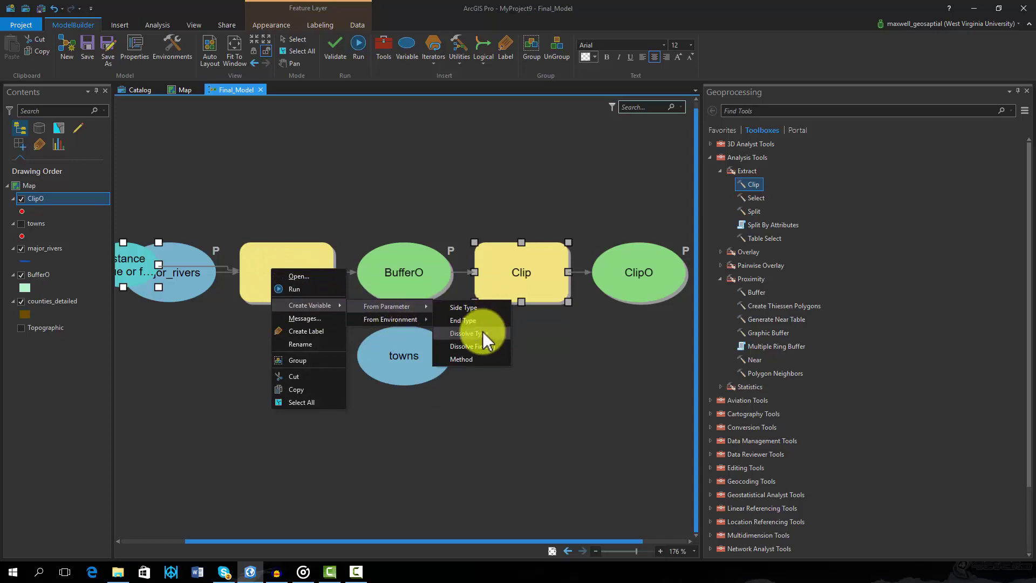
click(483, 333)
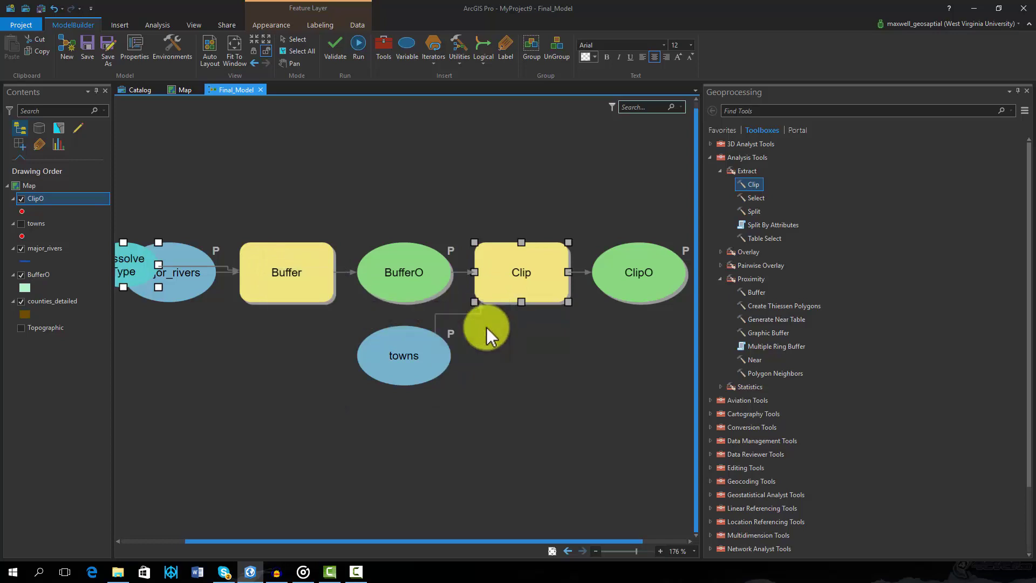
- Auto-arrange the diagram and make the Distance variable a model parameter
click(209, 50)
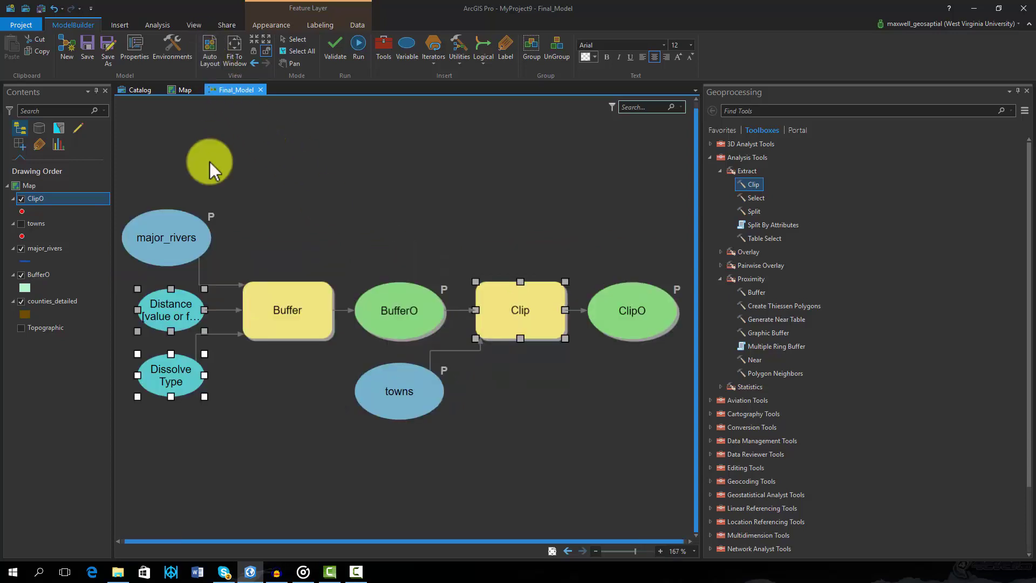
right_click(154, 308)
click(186, 329)
right_click(167, 376)
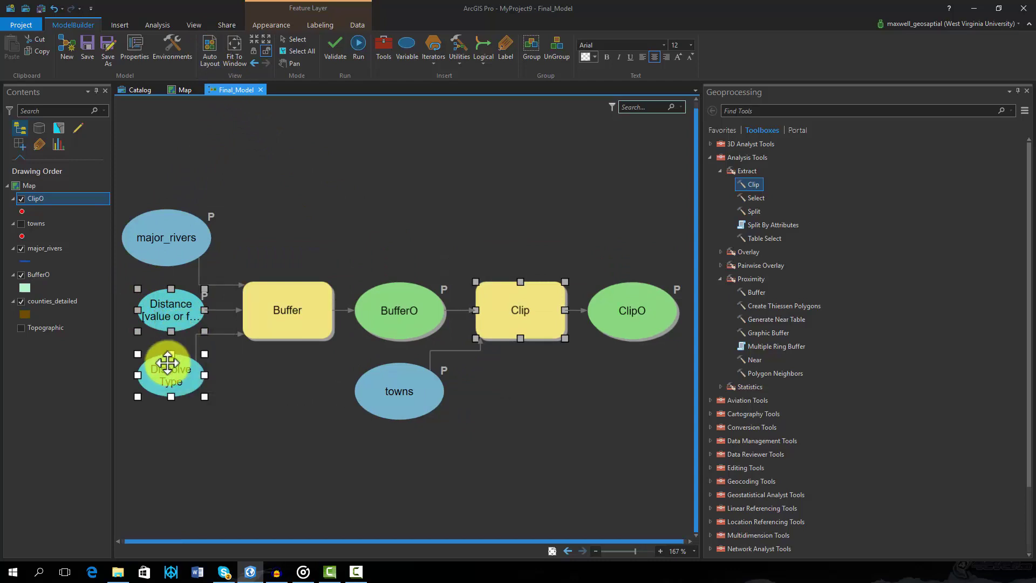
- Make Dissolve Type a parameter and rename major_rivers to 'Buffer Input'
click(195, 397)
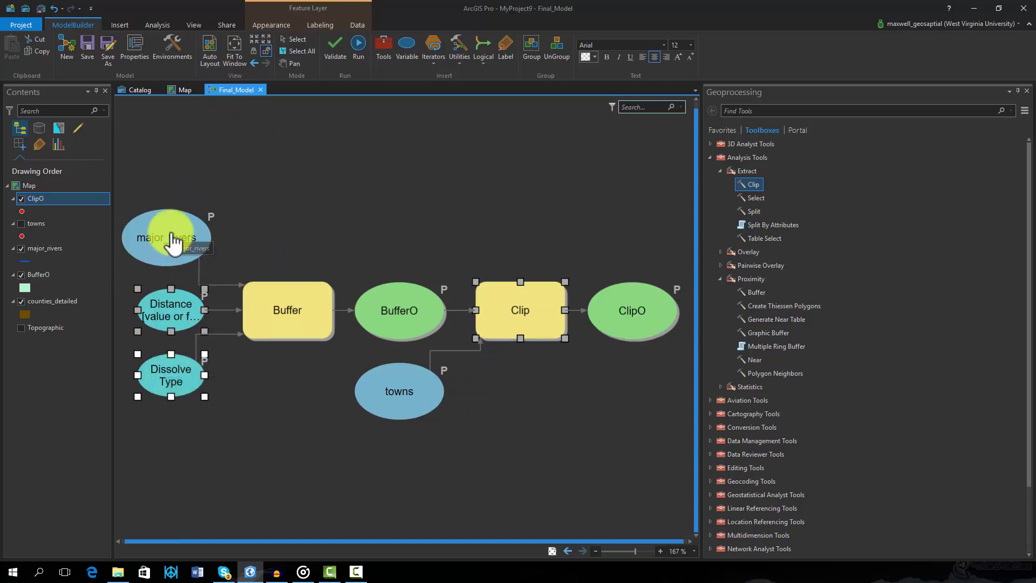
right_click(171, 236)
click(199, 293)
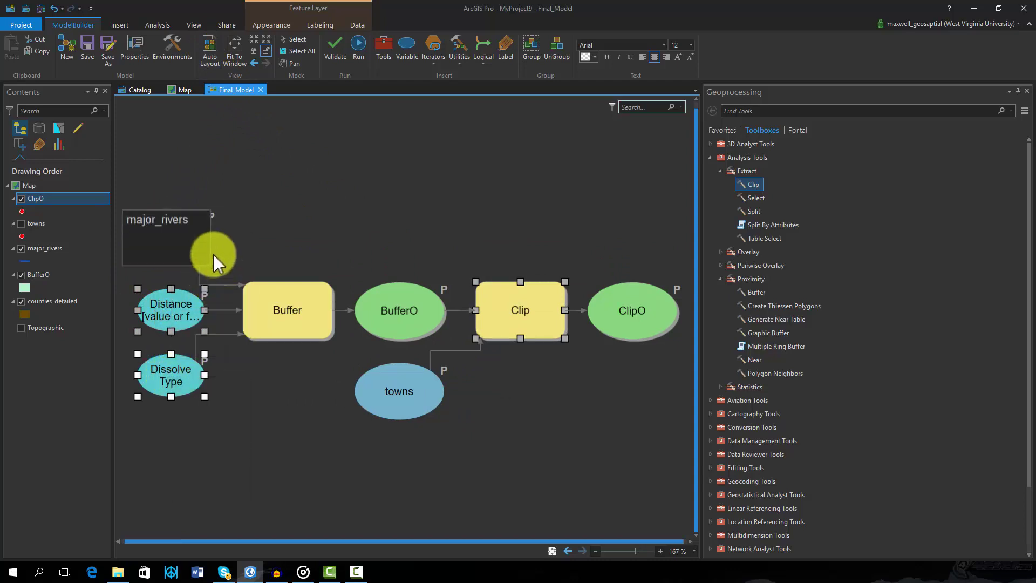
key(ctrl+a)
key(BackSpace)
text(Bu)
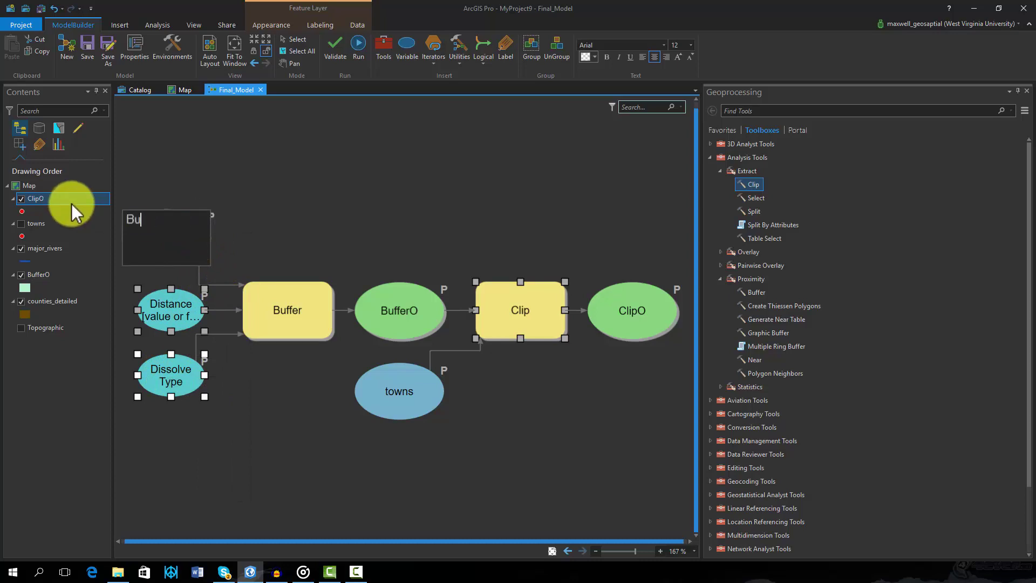
text(ffer Input)
click(371, 323)
- Rename the BufferO variable to 'Buffer Output' and save the model
right_click(381, 313)
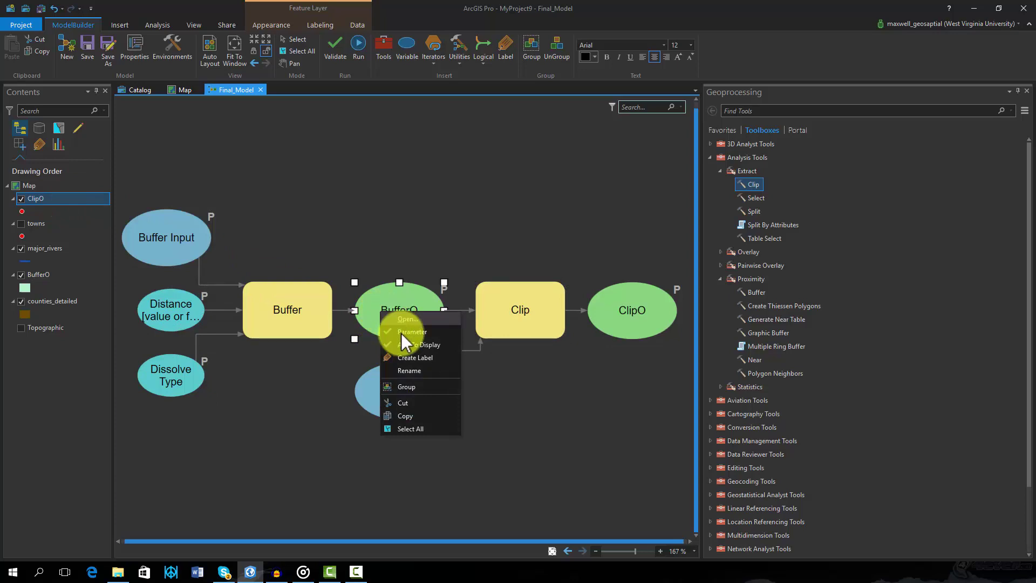
click(415, 371)
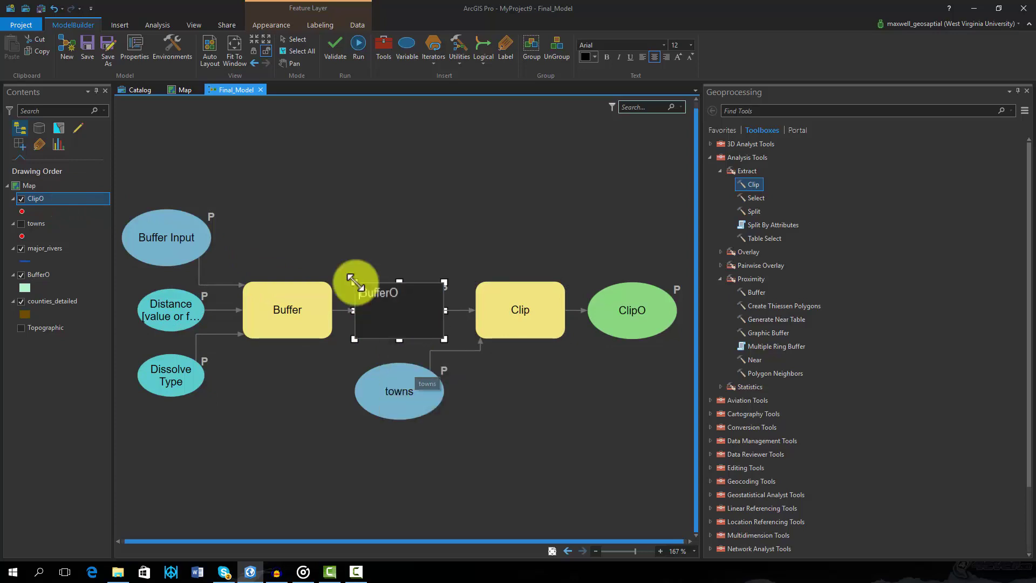
drag(408, 303, 345, 294)
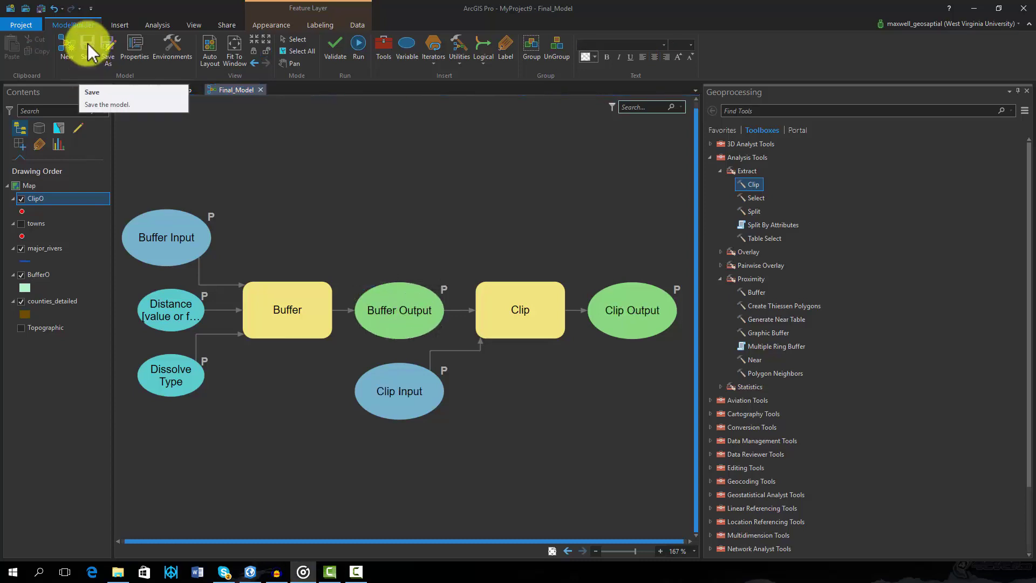
click(87, 43)
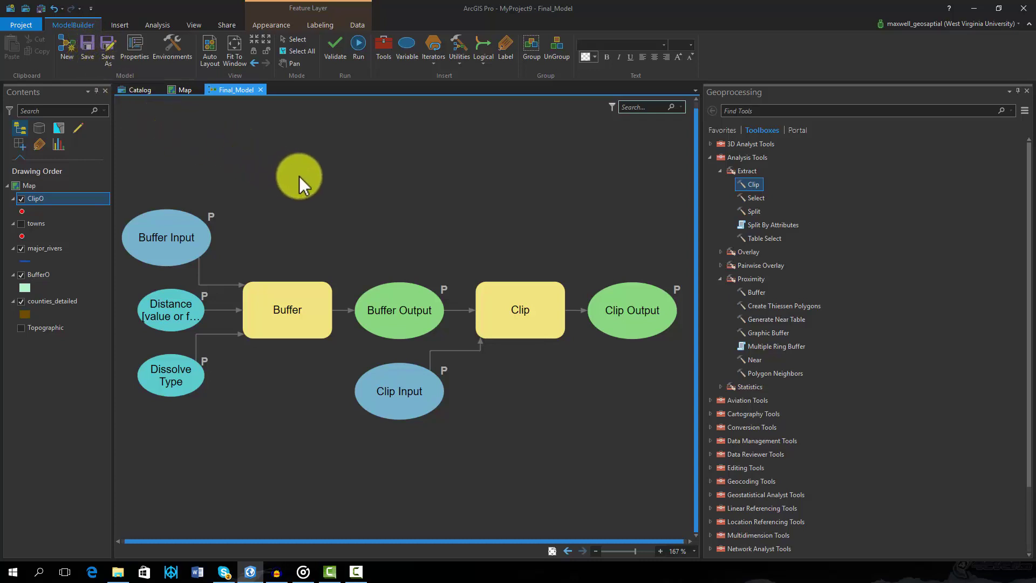
- Open the Final_Model tool from the MyProject9 toolbox in the project Catalog
click(141, 89)
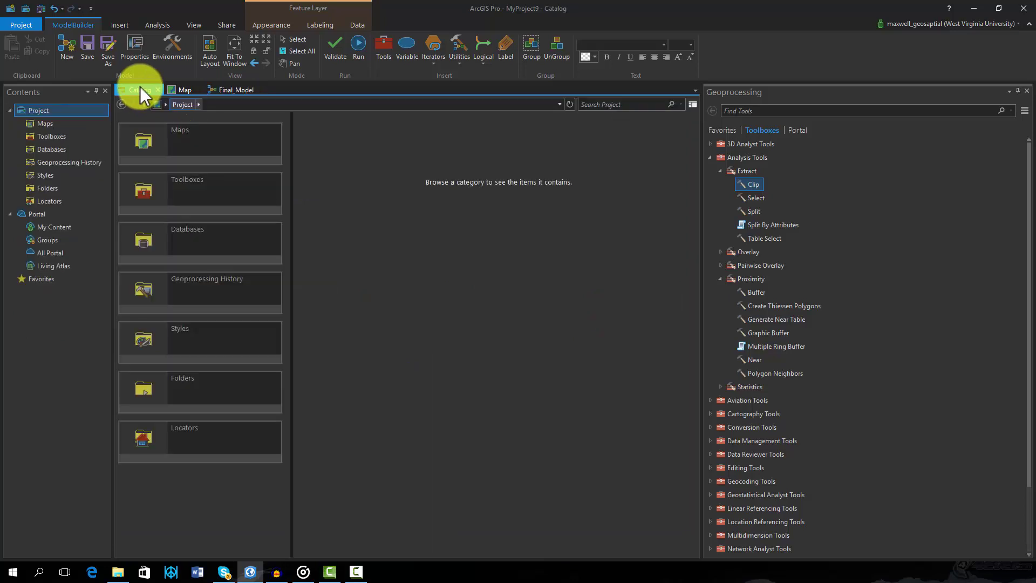
double_click(170, 188)
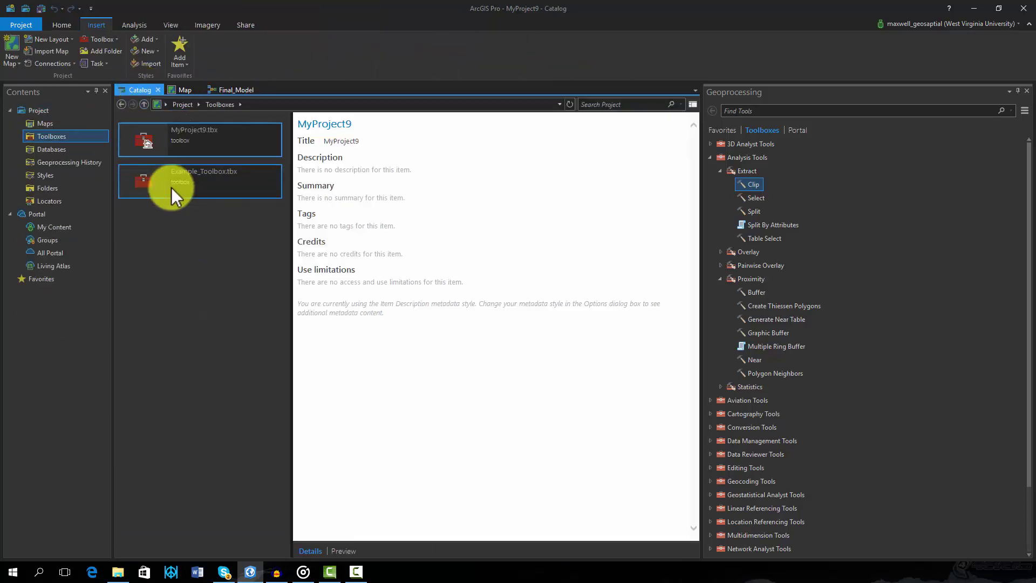
double_click(187, 135)
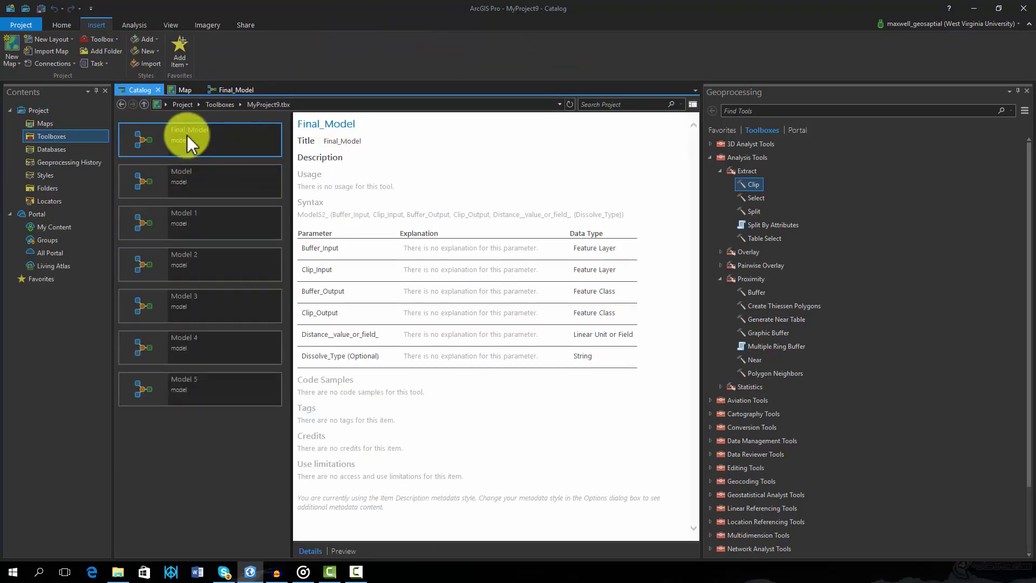
double_click(203, 138)
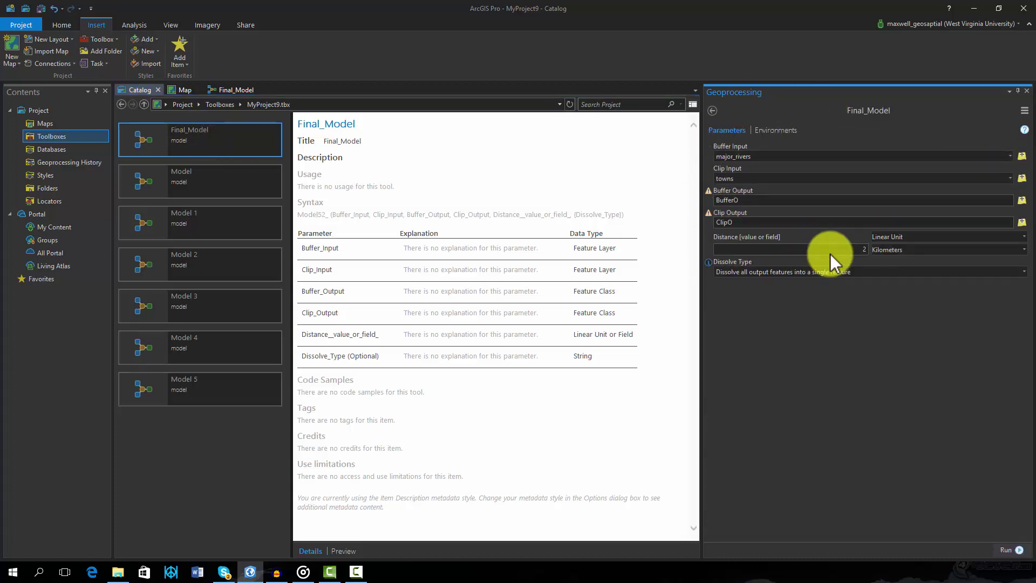
- Rename the outputs to BufferO2 and ClipO2 and run the tool at 1 km
click(752, 200)
text(2)
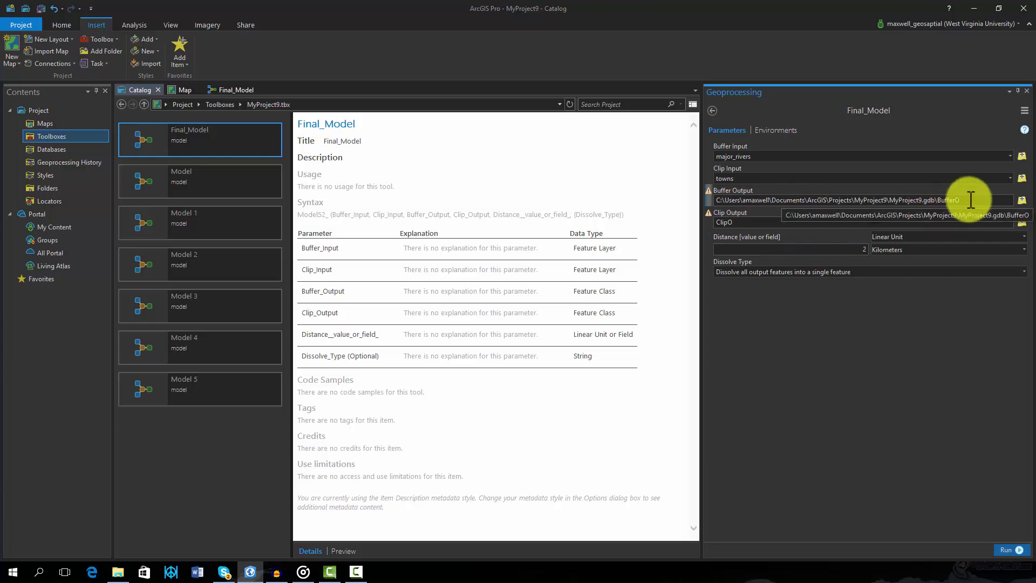
click(955, 223)
text(2)
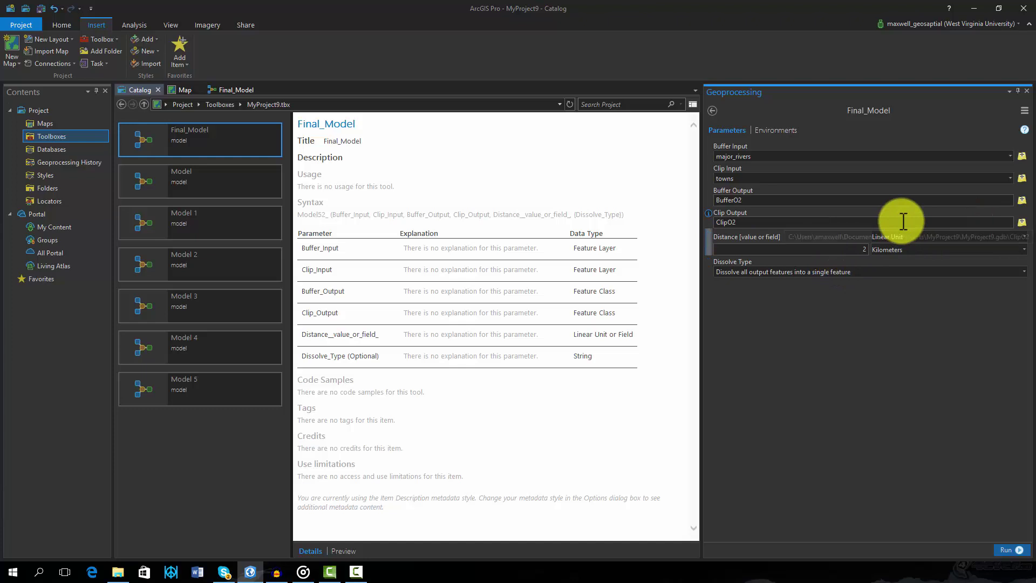
click(1005, 550)
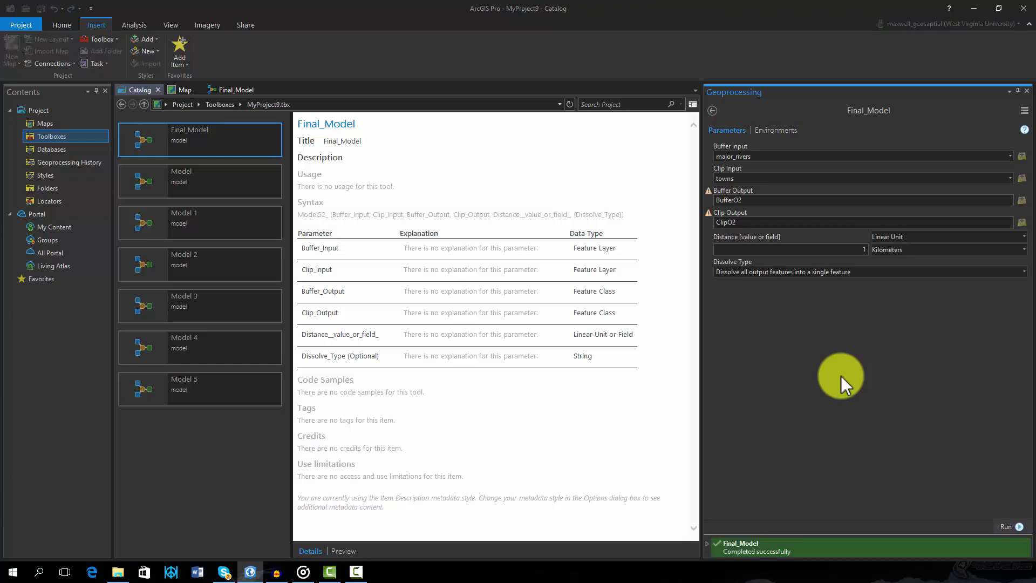
- On the map, hide the old BufferO and ClipO layers
click(186, 90)
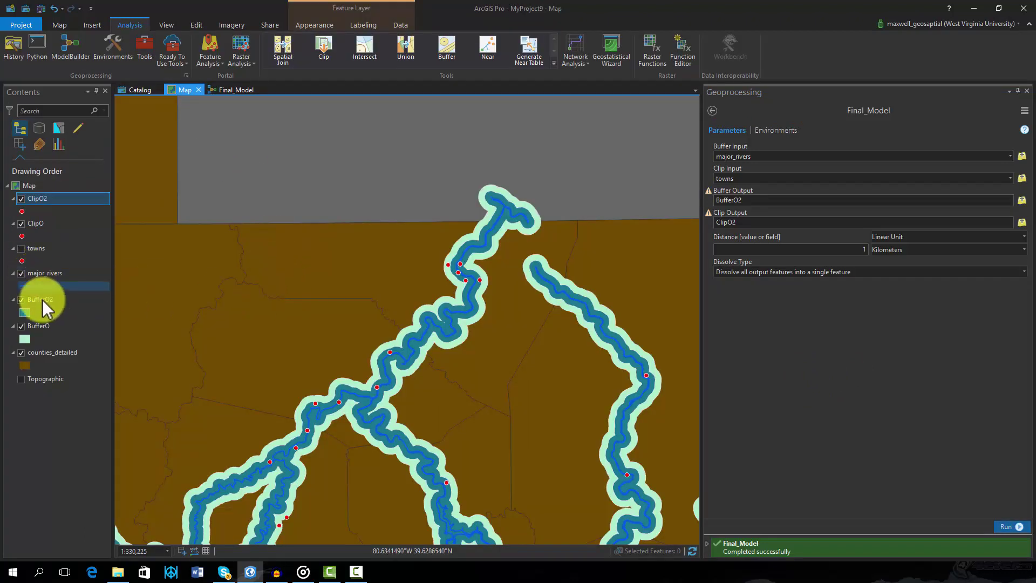
click(21, 326)
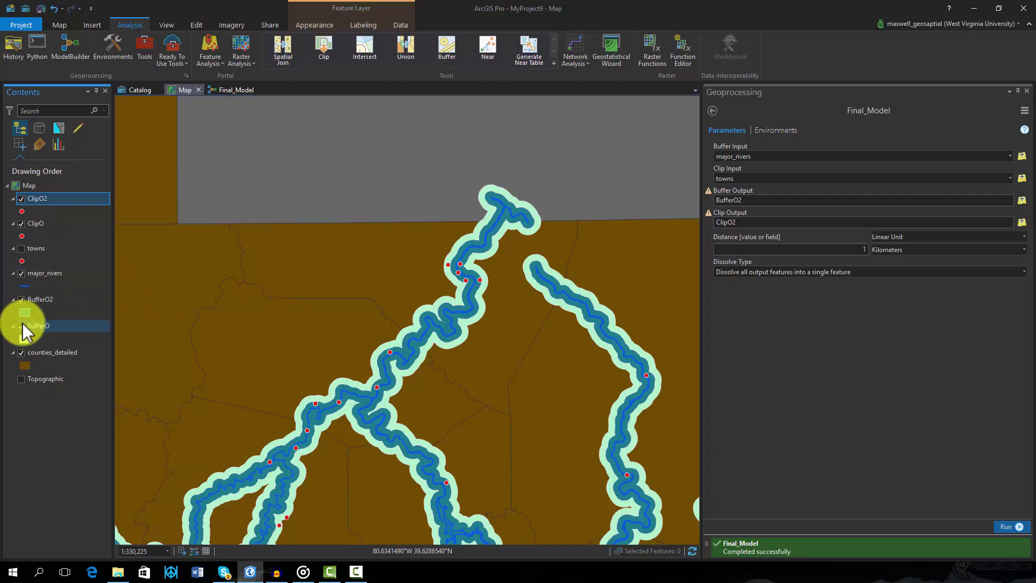
click(21, 223)
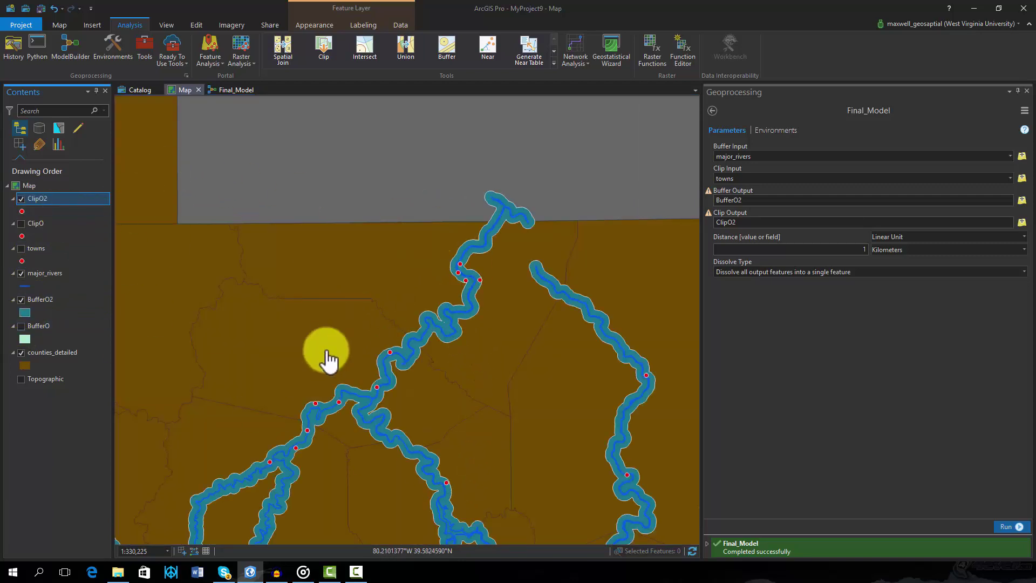
- Review the ClipO2 attribute table's 138 towns, then return to the Final_Model diagram
right_click(31, 196)
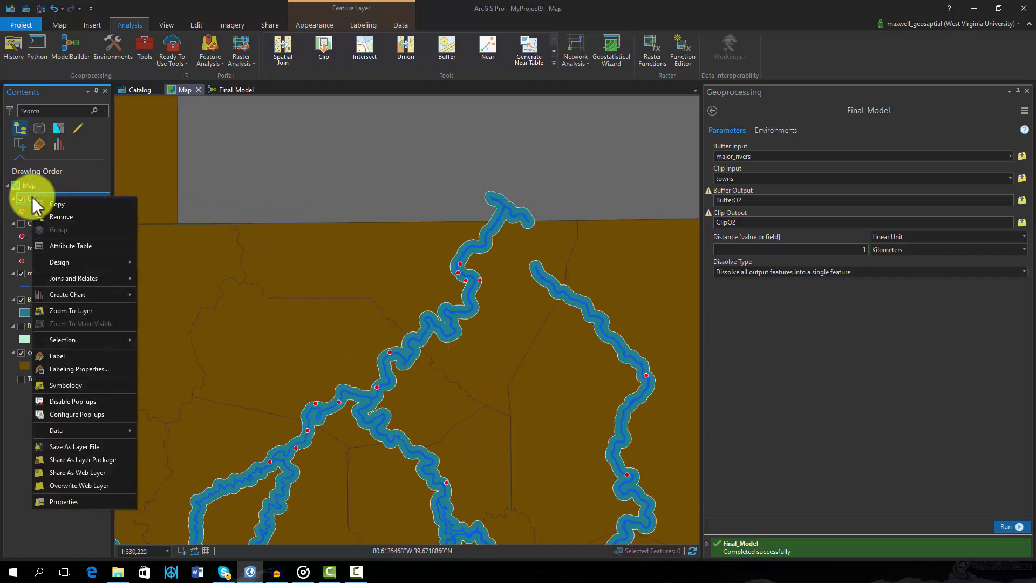
click(57, 245)
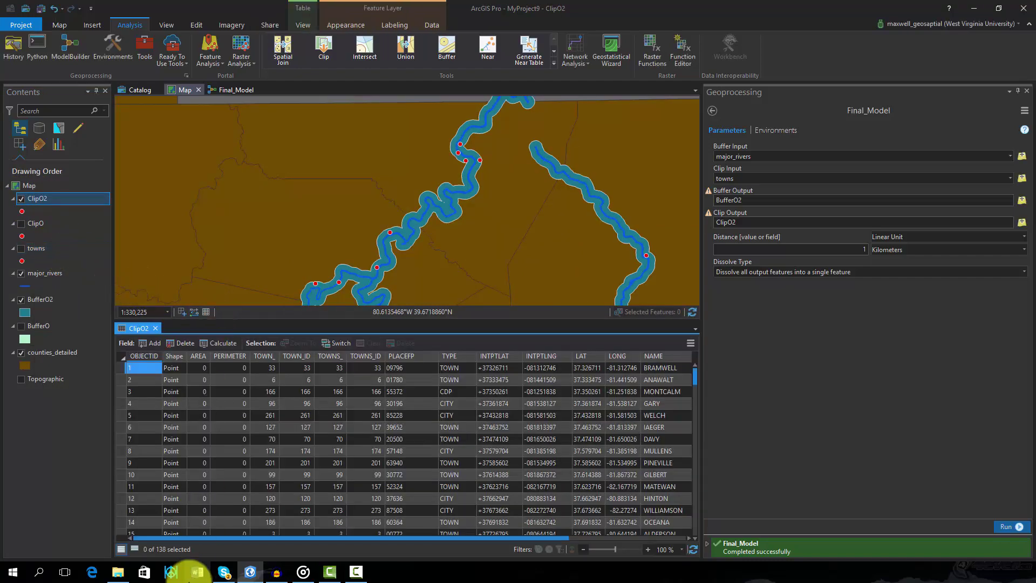
click(156, 328)
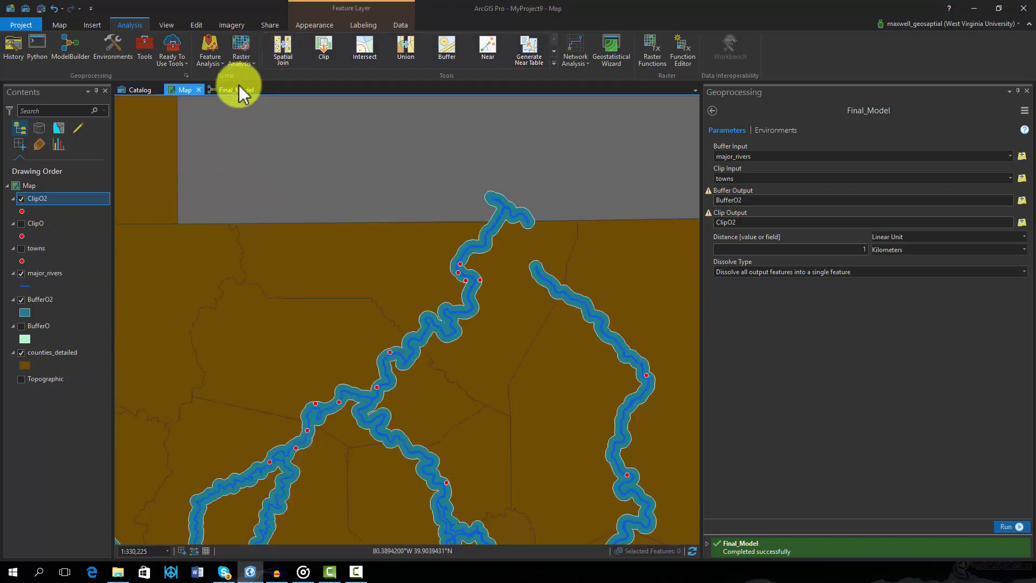
click(235, 89)
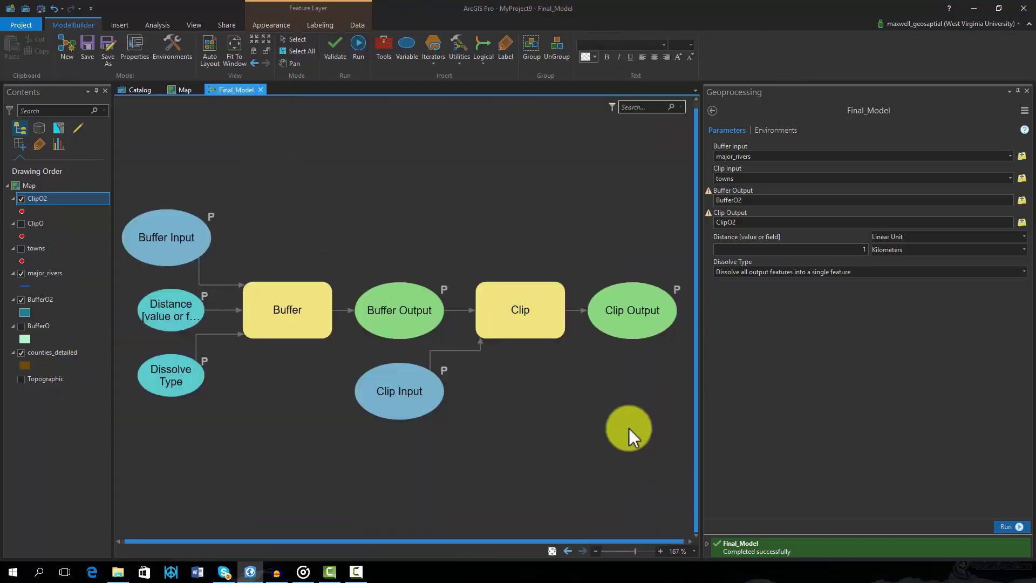